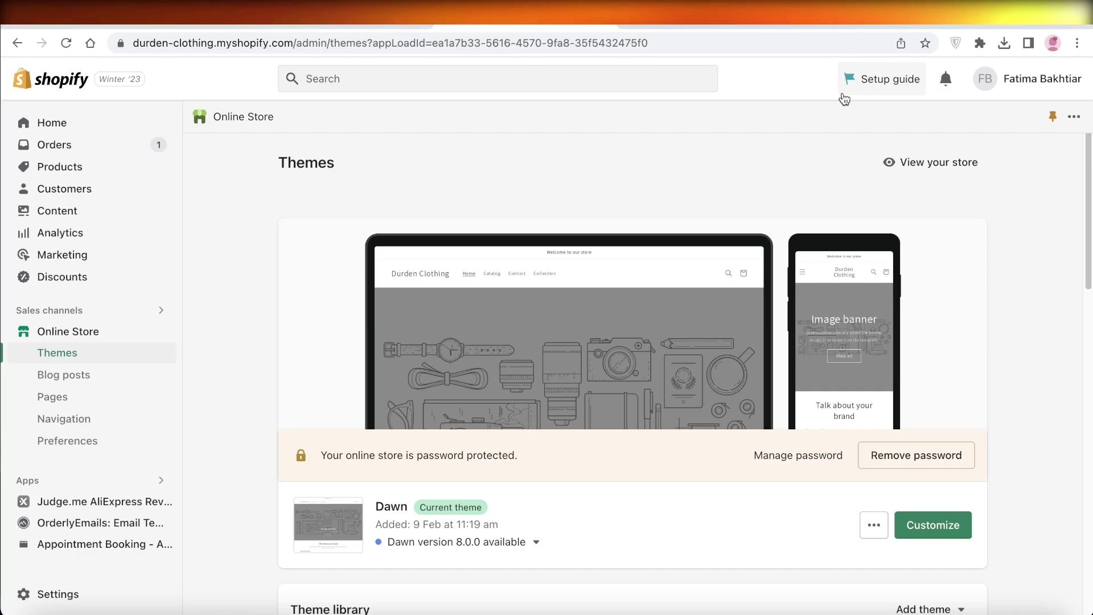
# View the live online store and look through its home page content and featured products.
pyautogui.click(161, 334)
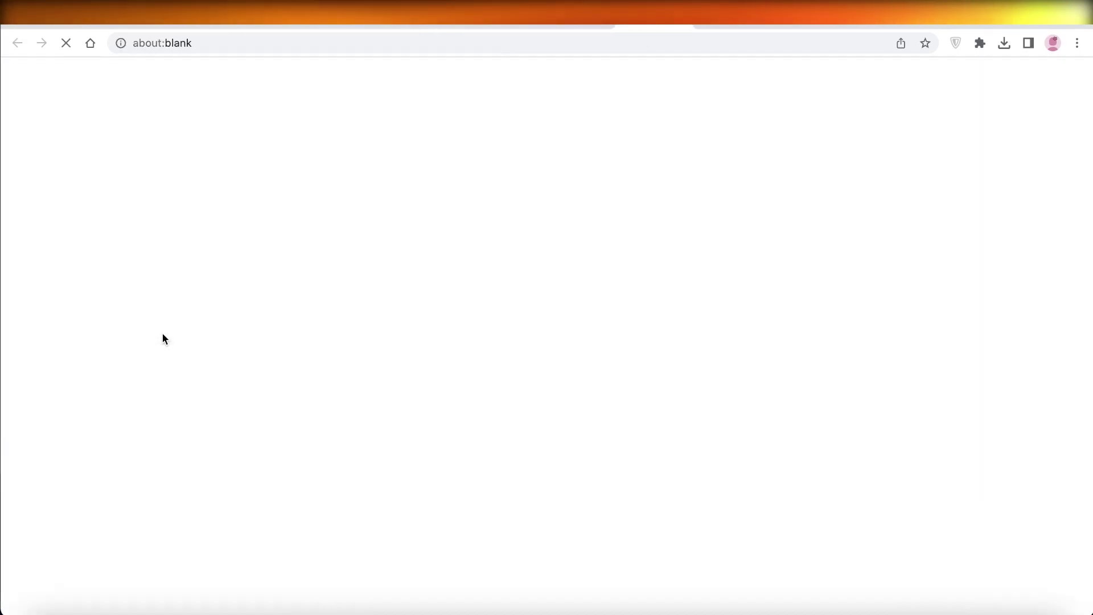
pyautogui.scroll(-10, 162, 334)
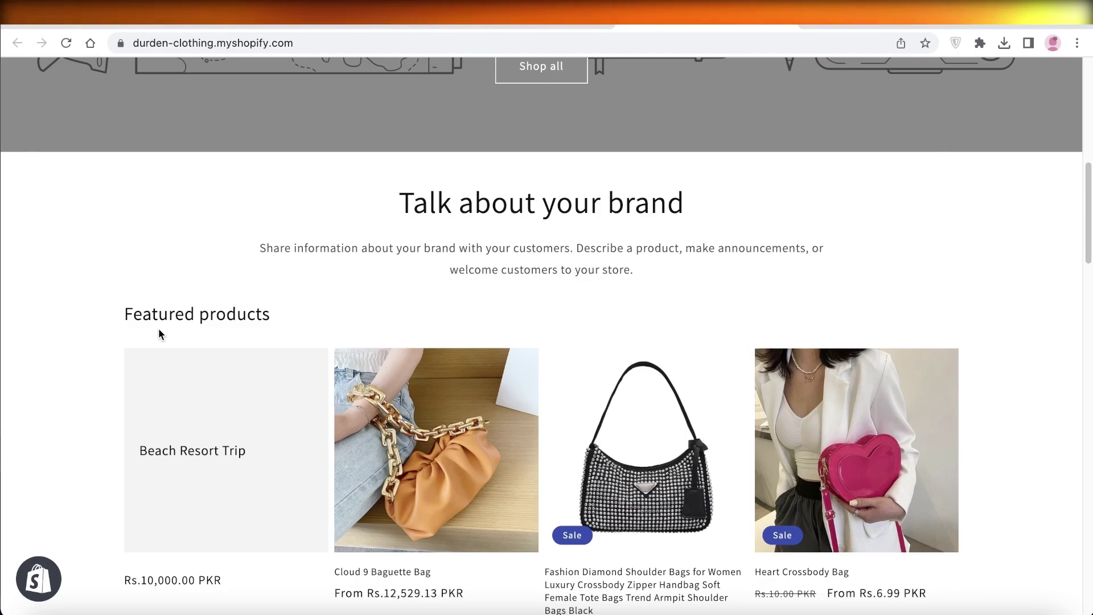
pyautogui.scroll(-4, 477, 252)
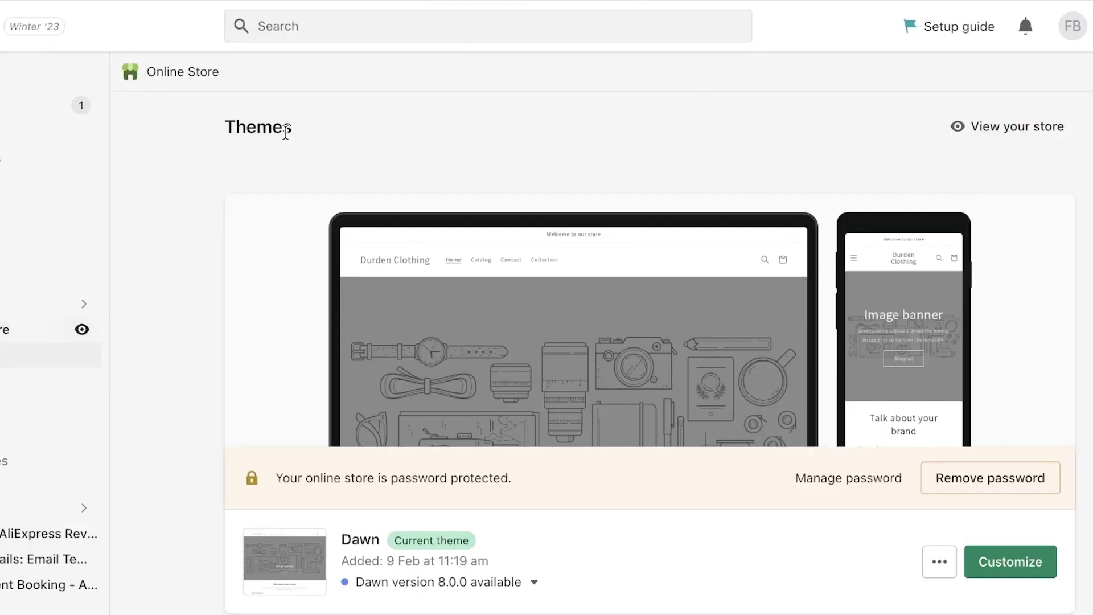
# Open the Shopify App Store by way of the store's app and sales channel settings.
pyautogui.click(336, 27)
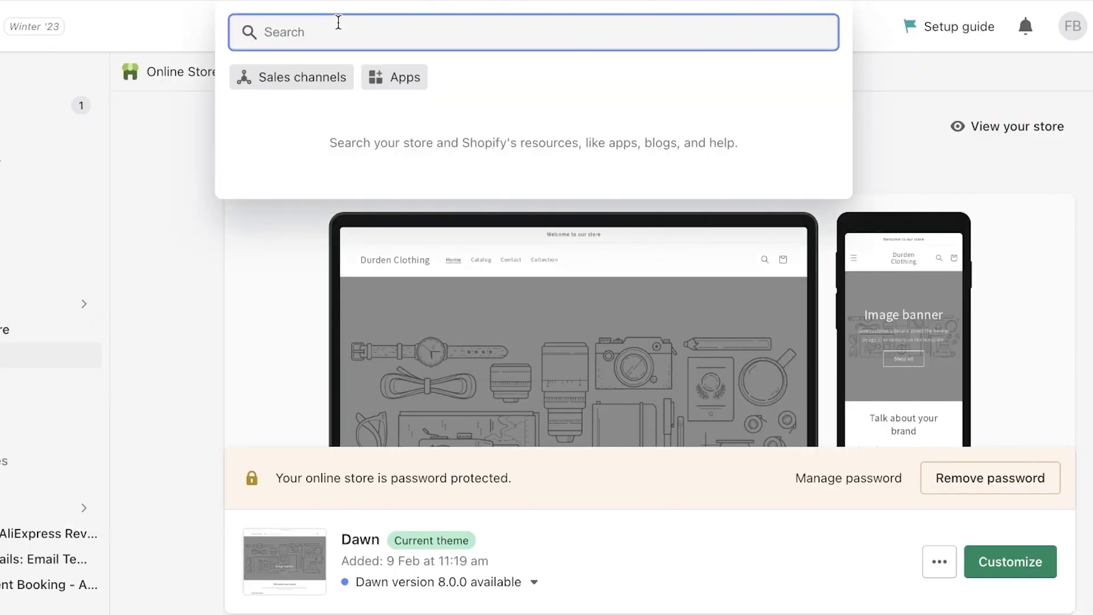
pyautogui.click(390, 85)
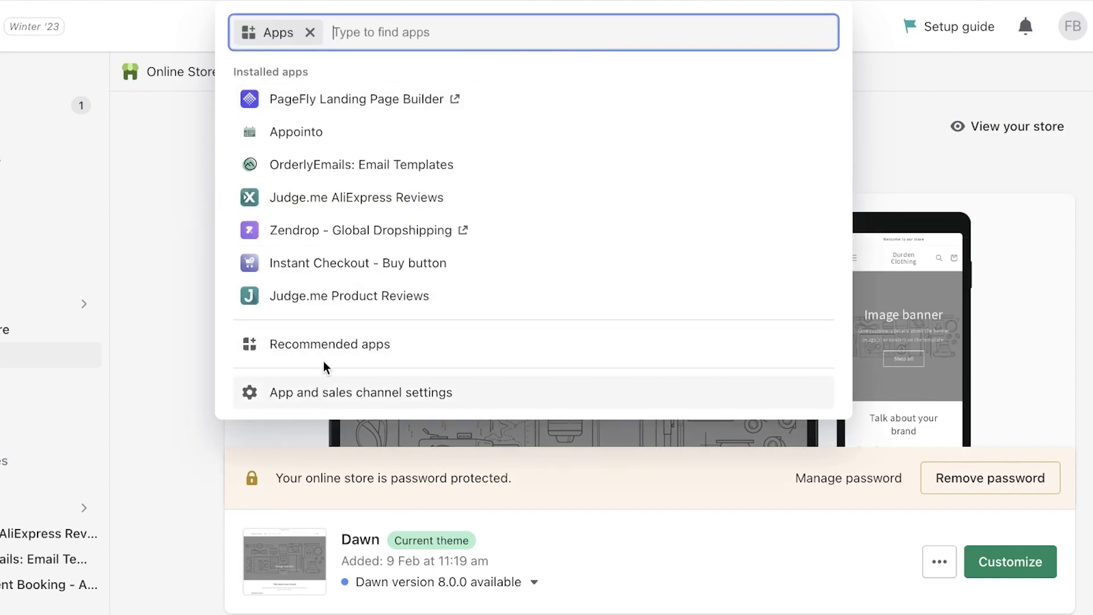
pyautogui.click(353, 393)
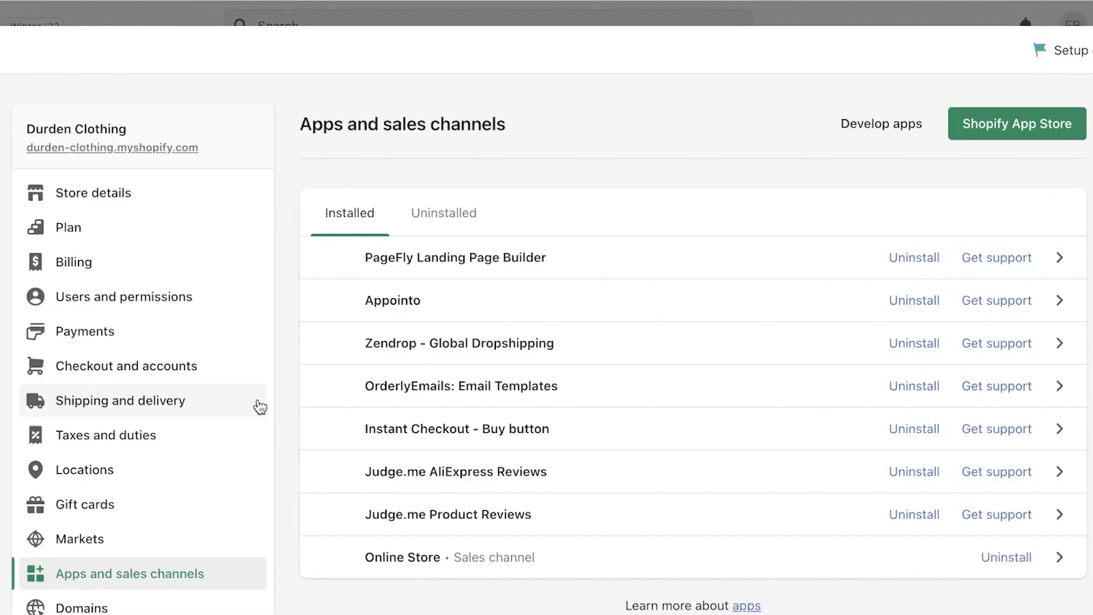
pyautogui.click(982, 117)
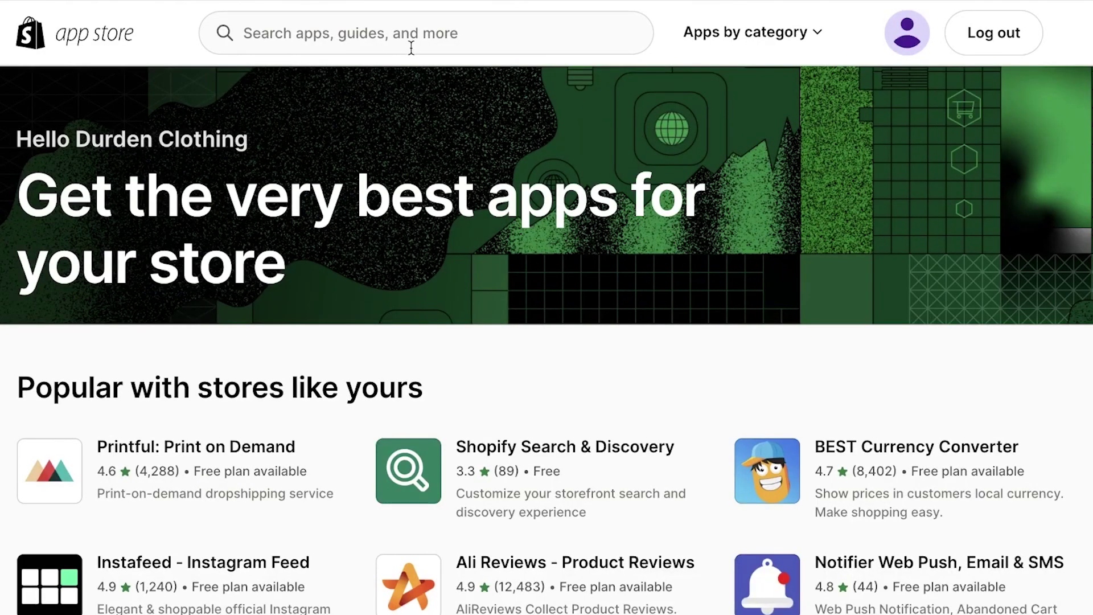
# Search the app store for "translate" and open the Shopify Translate & Adapt listing.
pyautogui.click(411, 47)
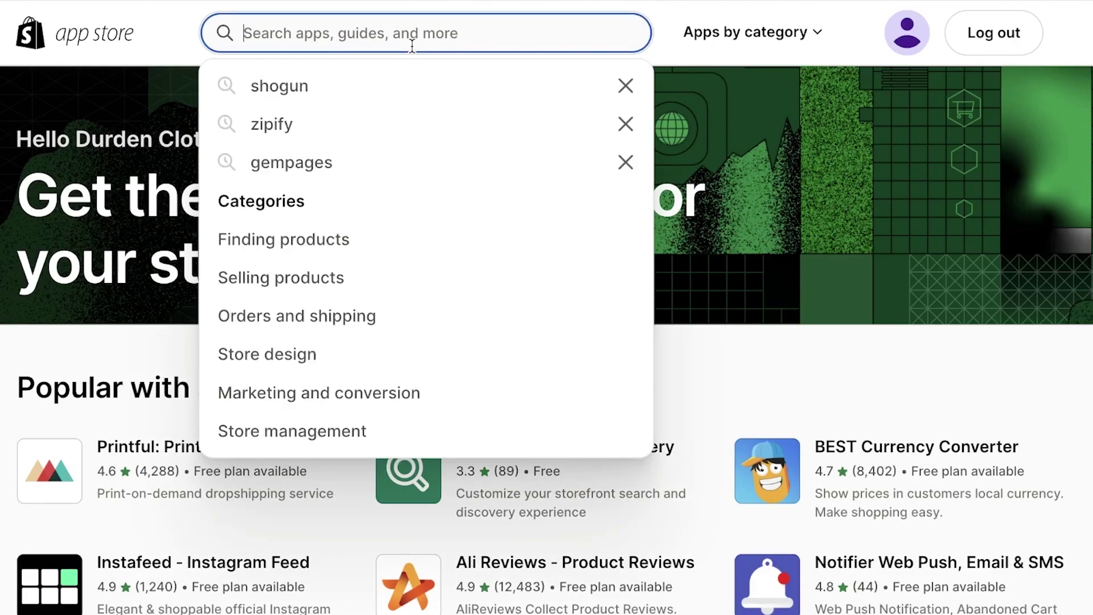
pyautogui.write('translate')
pyautogui.press('Return')
pyautogui.scroll(-1, 1037, 239)
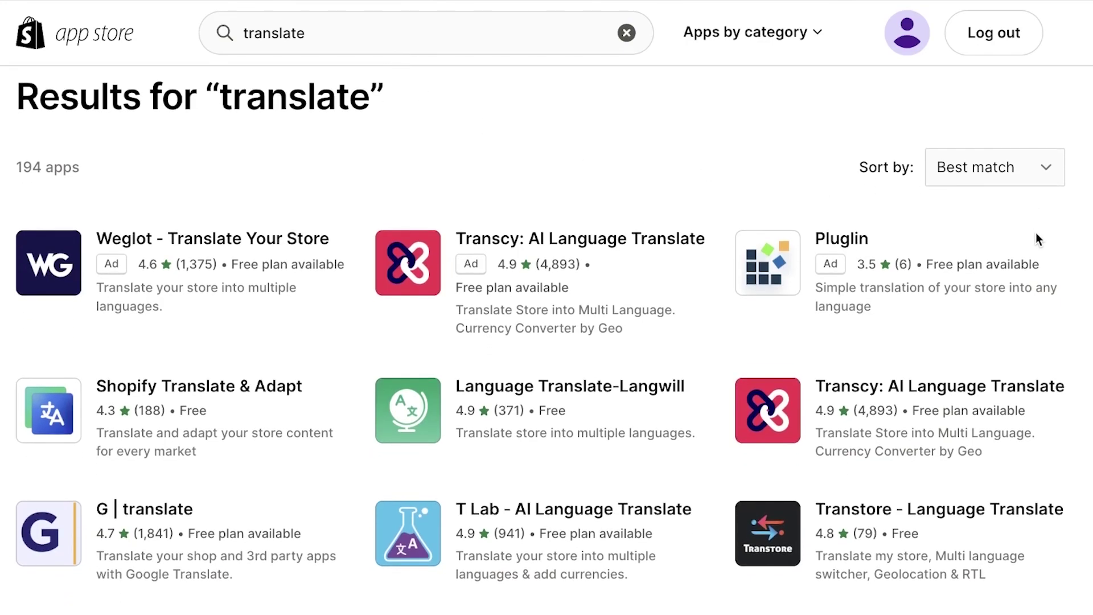
pyautogui.scroll(-1, 59, 380)
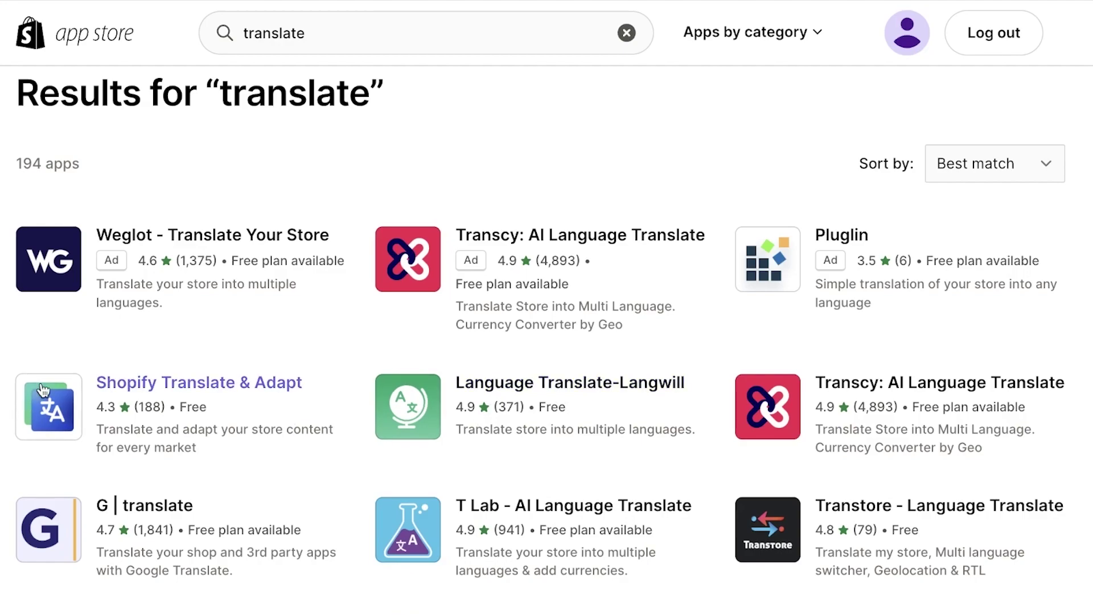
pyautogui.click(112, 371)
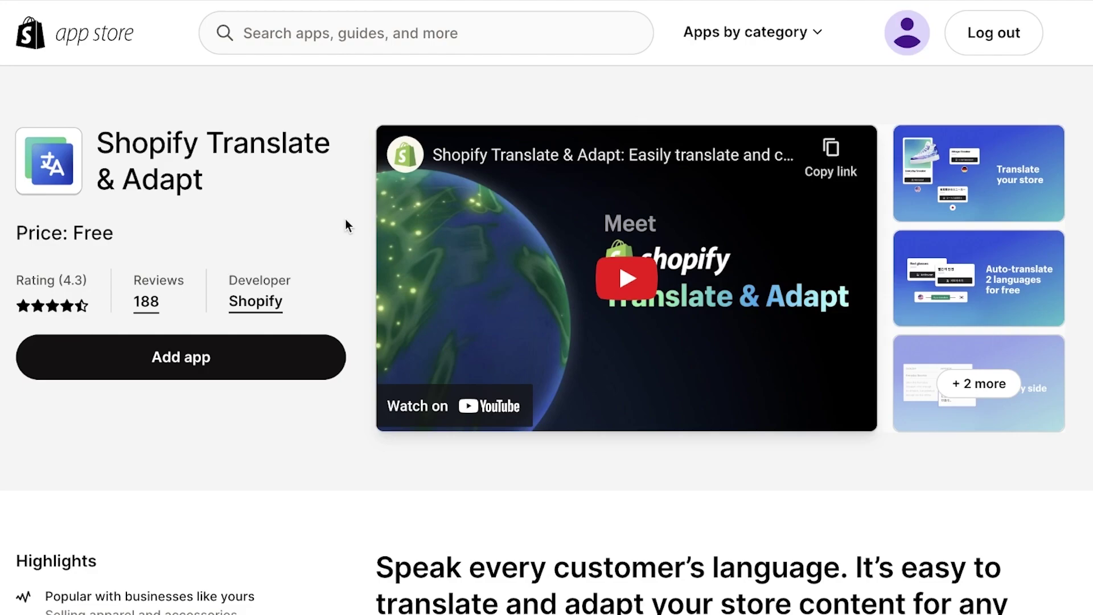
# Add the Shopify Translate & Adapt app and install it on the store.
pyautogui.click(231, 378)
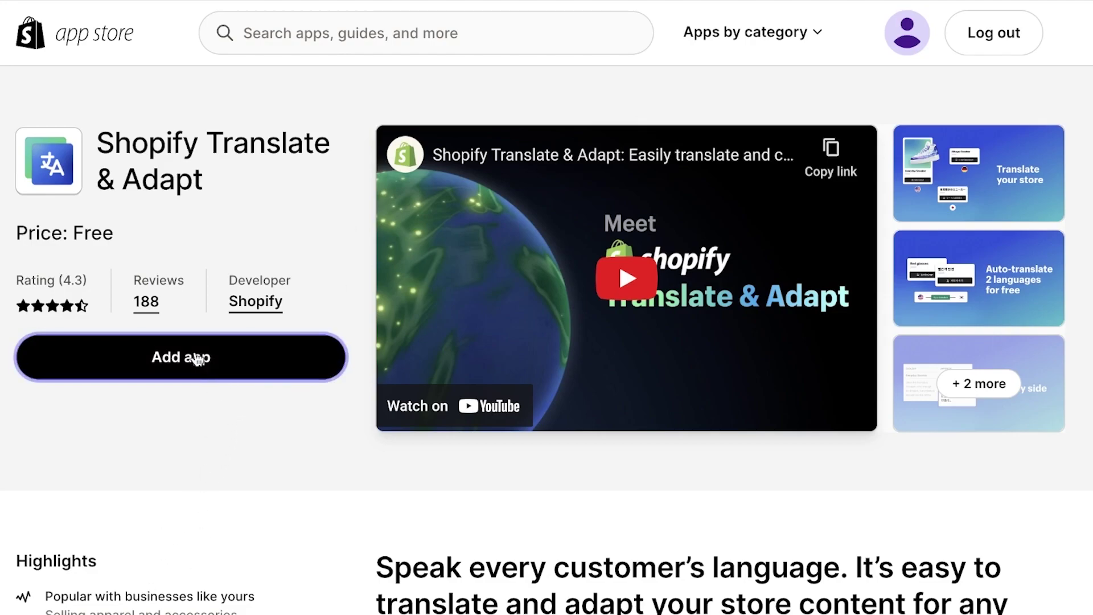
pyautogui.click(197, 357)
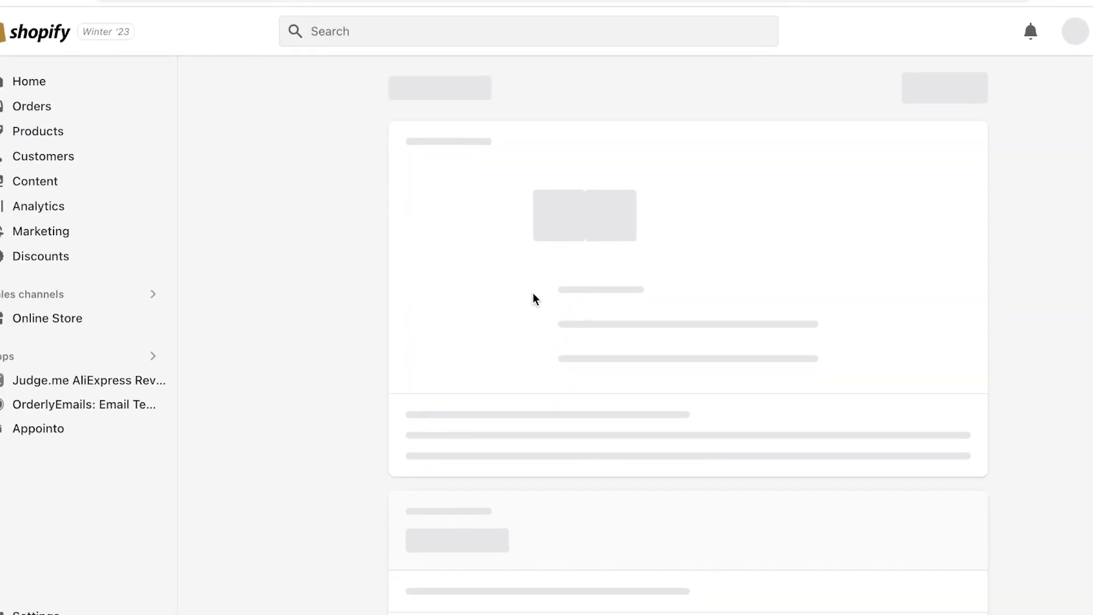
pyautogui.click(968, 90)
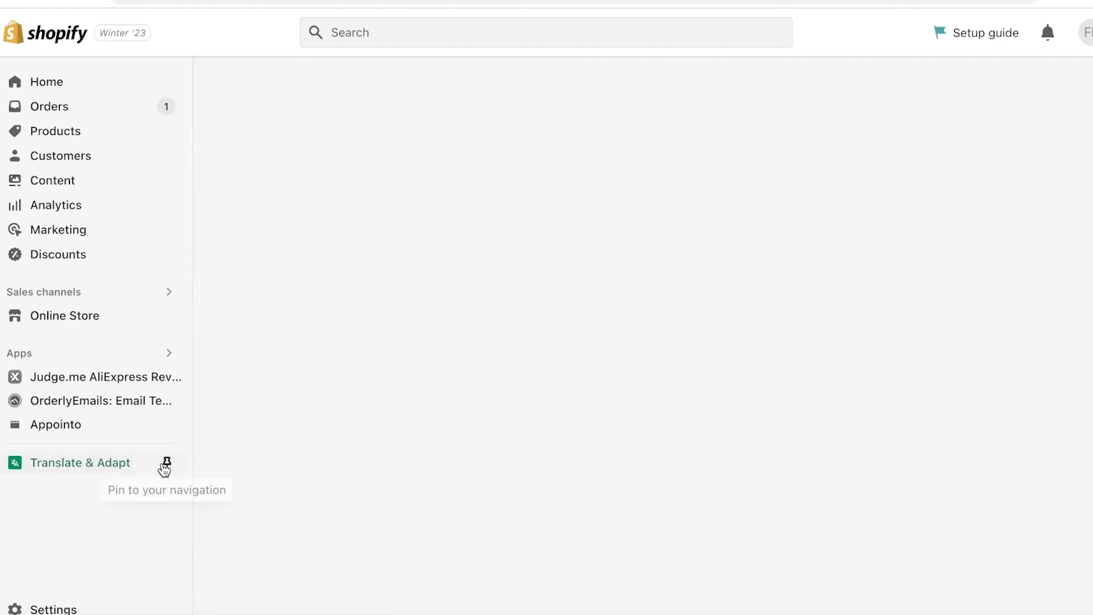
# Pin Translate & Adapt to the navigation, open it and review the localizable content for English.
pyautogui.click(164, 464)
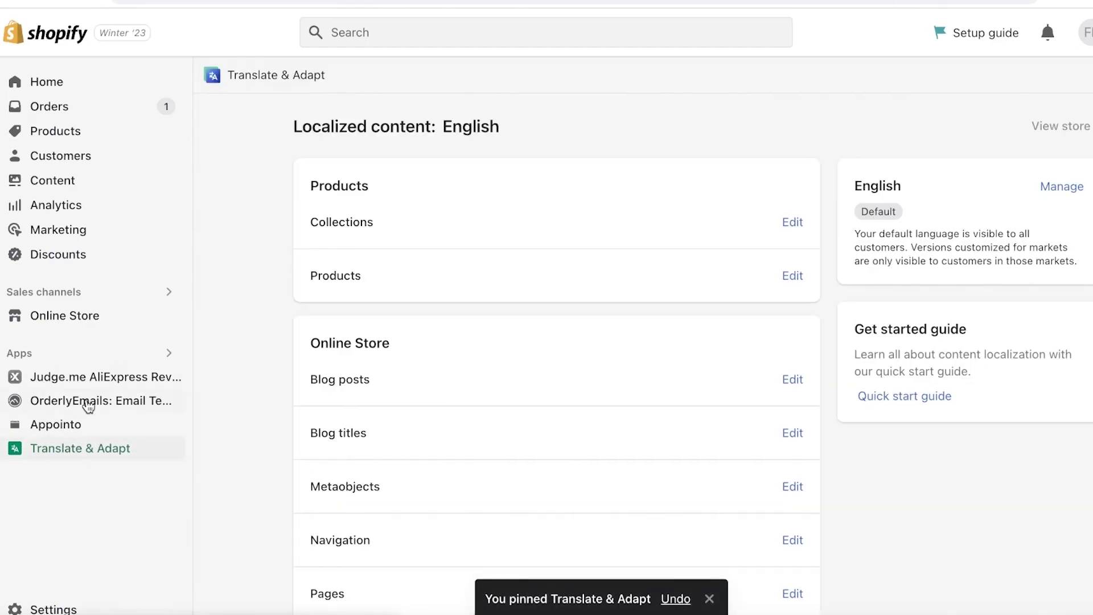
pyautogui.click(49, 454)
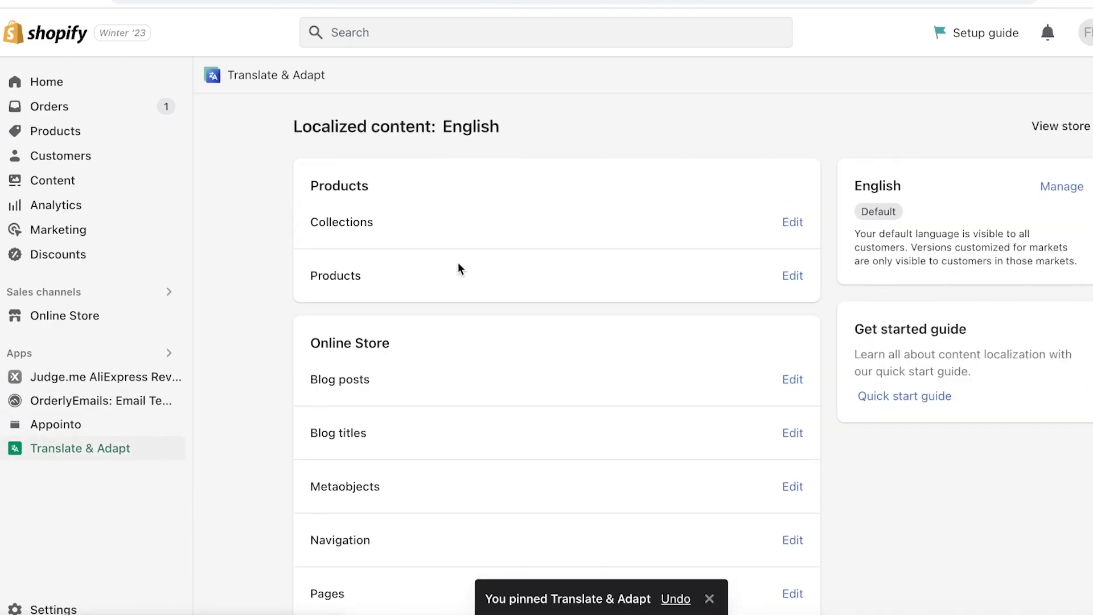
pyautogui.scroll(-10, 502, 239)
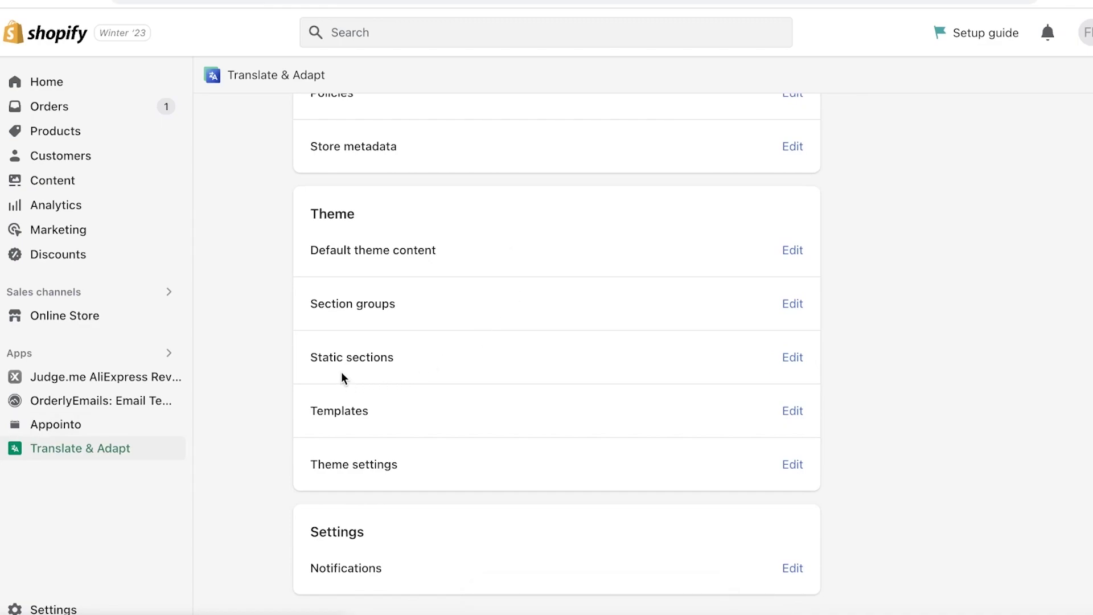
pyautogui.scroll(10, 609, 385)
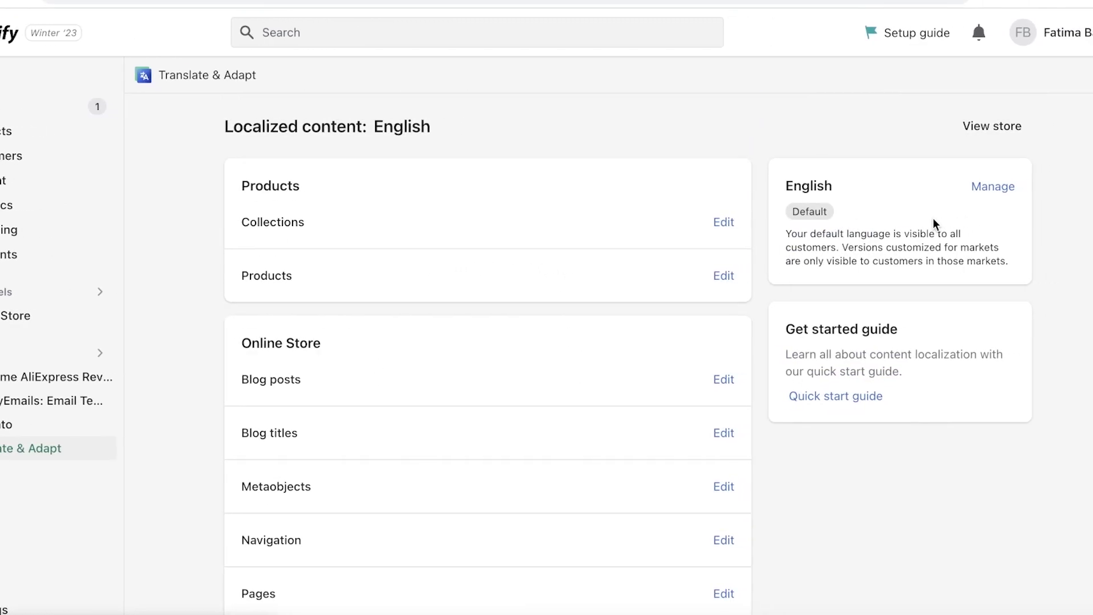
# Open the store language management from Translate & Adapt and add Urdu as a language.
pyautogui.click(971, 190)
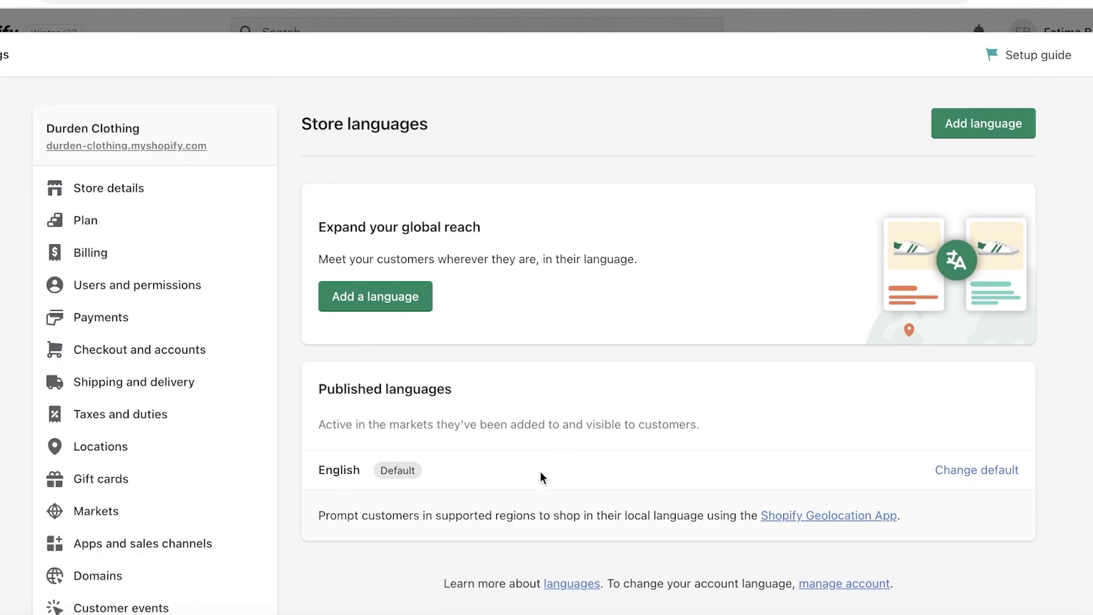
pyautogui.click(982, 122)
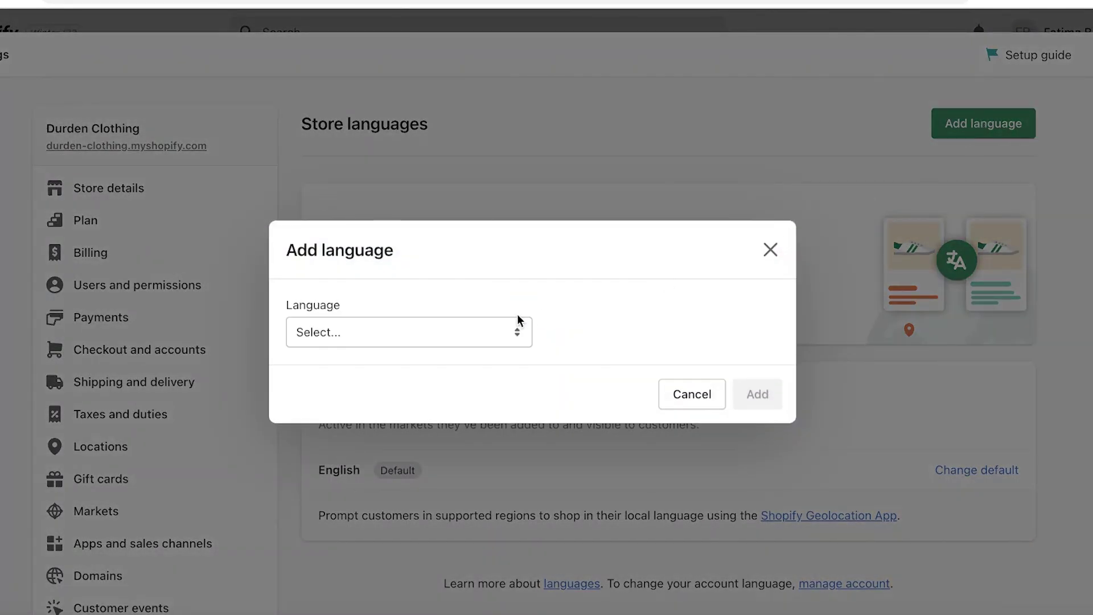
pyautogui.click(455, 342)
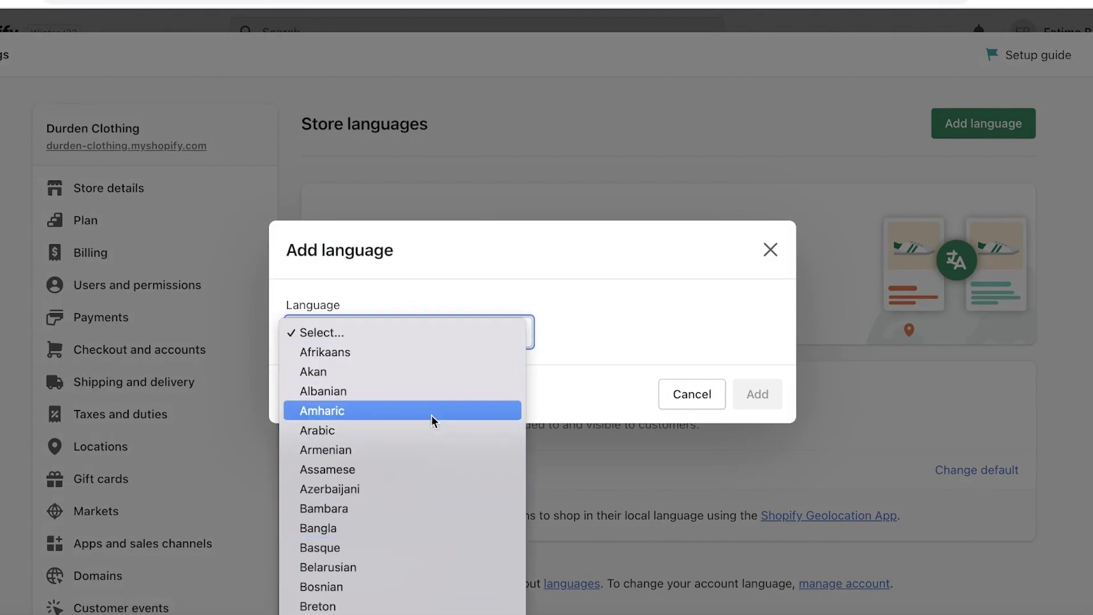
pyautogui.scroll(-20, 471, 323)
pyautogui.click(354, 547)
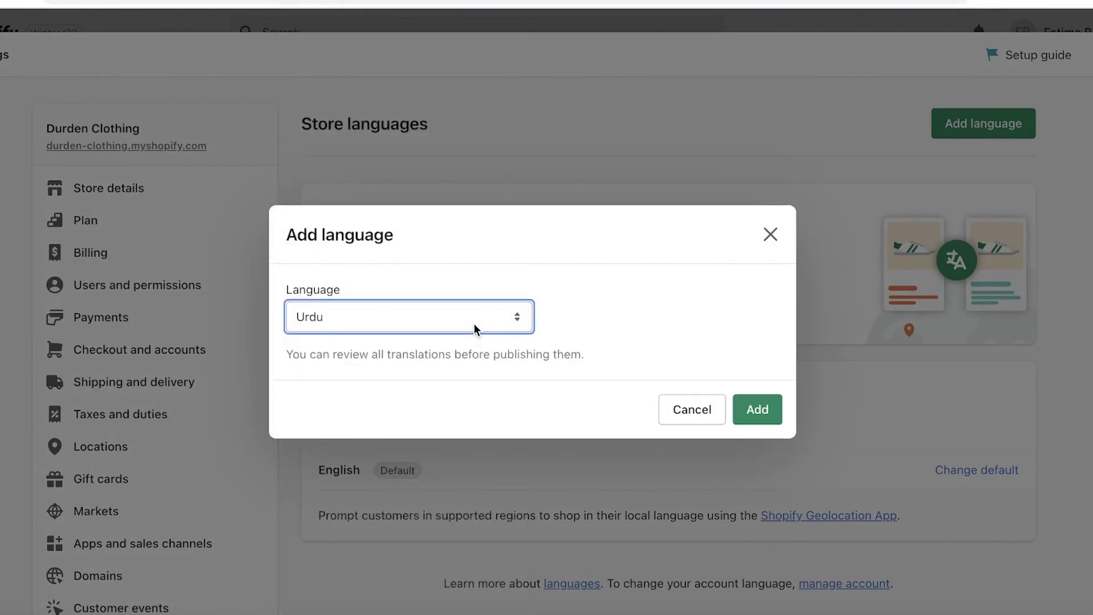
pyautogui.click(757, 410)
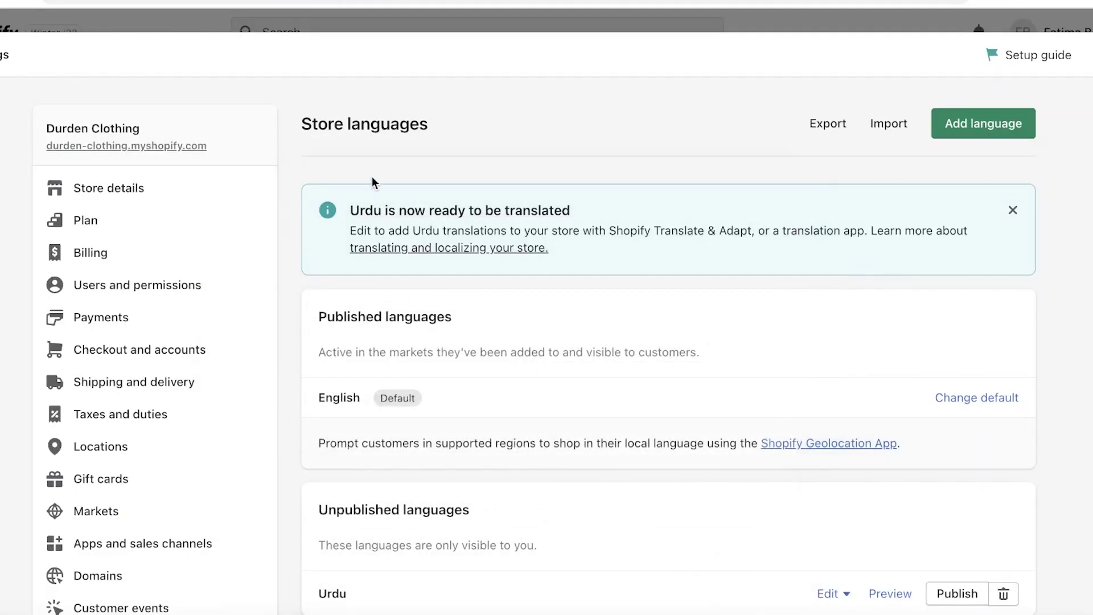
# Read the Urdu translation notice and open the unpublished Urdu language for editing in Translate & Adapt.
pyautogui.moveTo(349, 207); pyautogui.dragTo(572, 220)
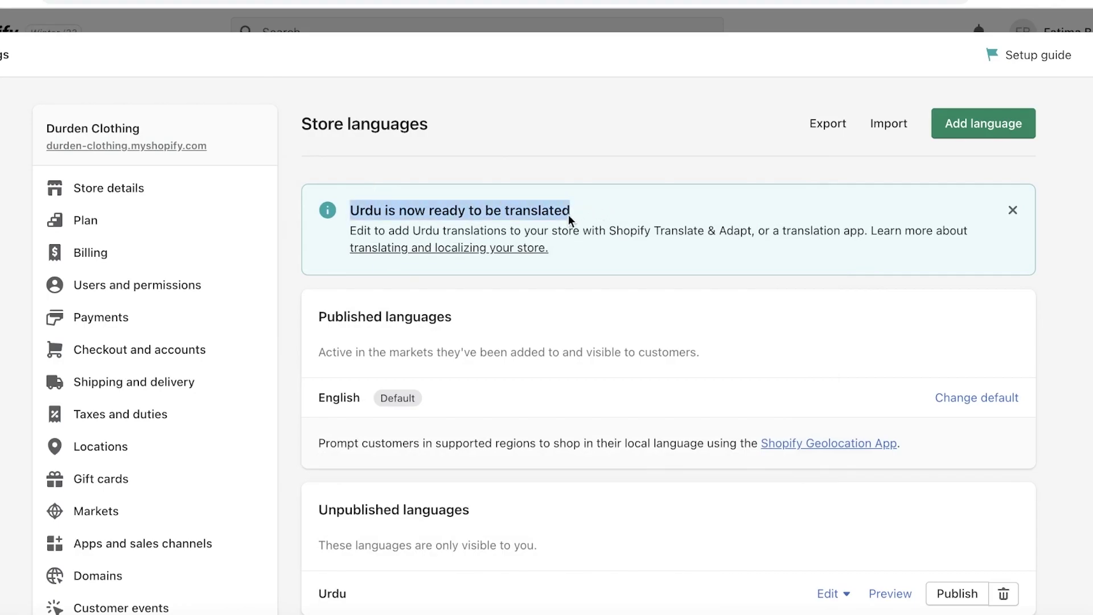
pyautogui.click(566, 215)
pyautogui.moveTo(433, 230); pyautogui.dragTo(516, 223)
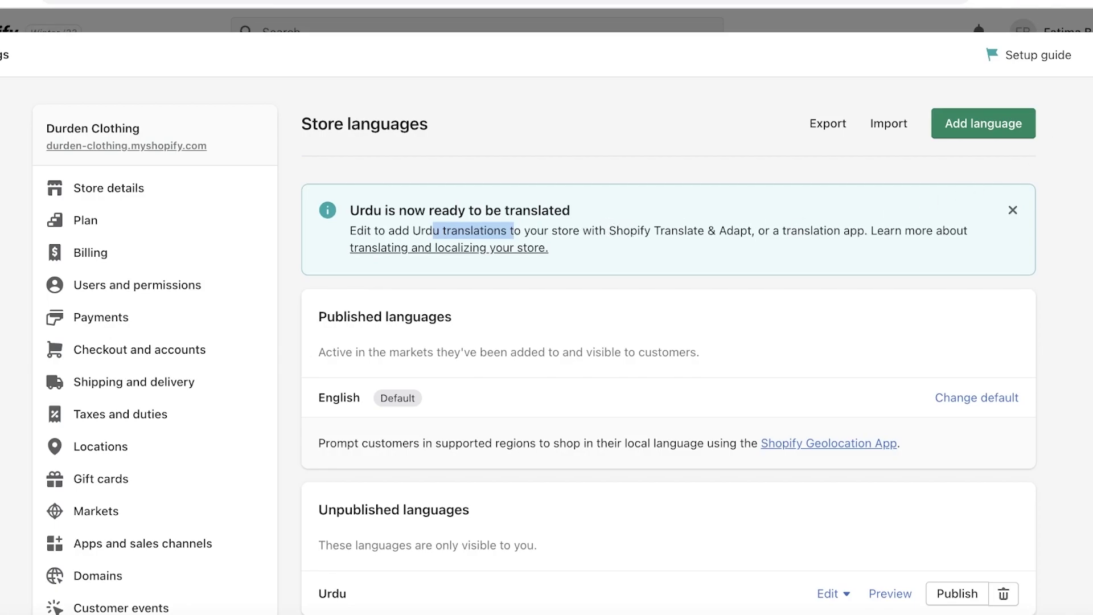
pyautogui.scroll(-4, 986, 369)
pyautogui.click(847, 370)
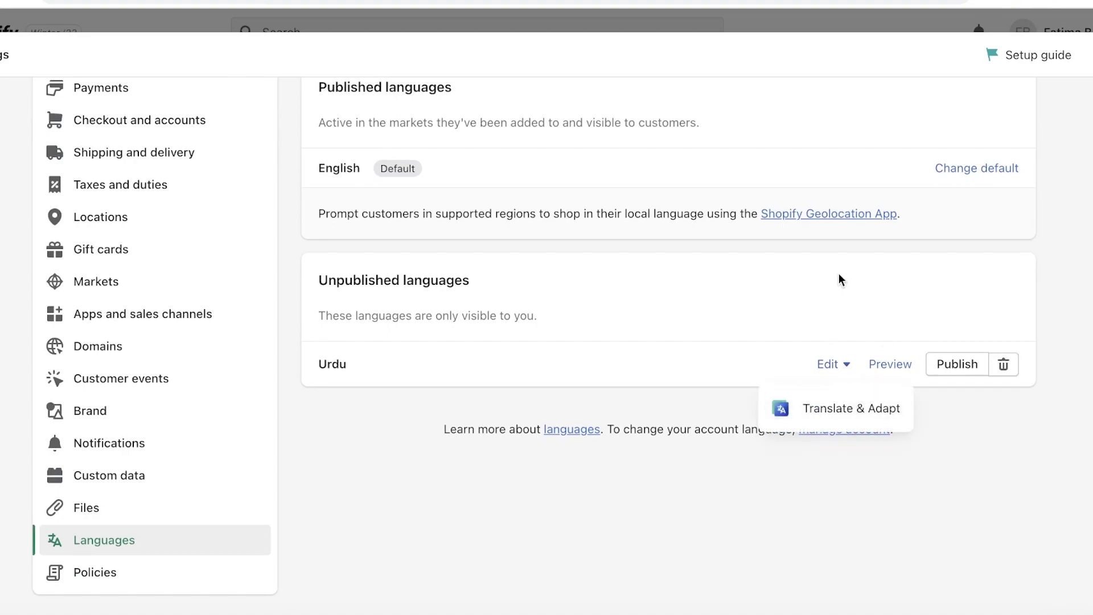
pyautogui.click(324, 310)
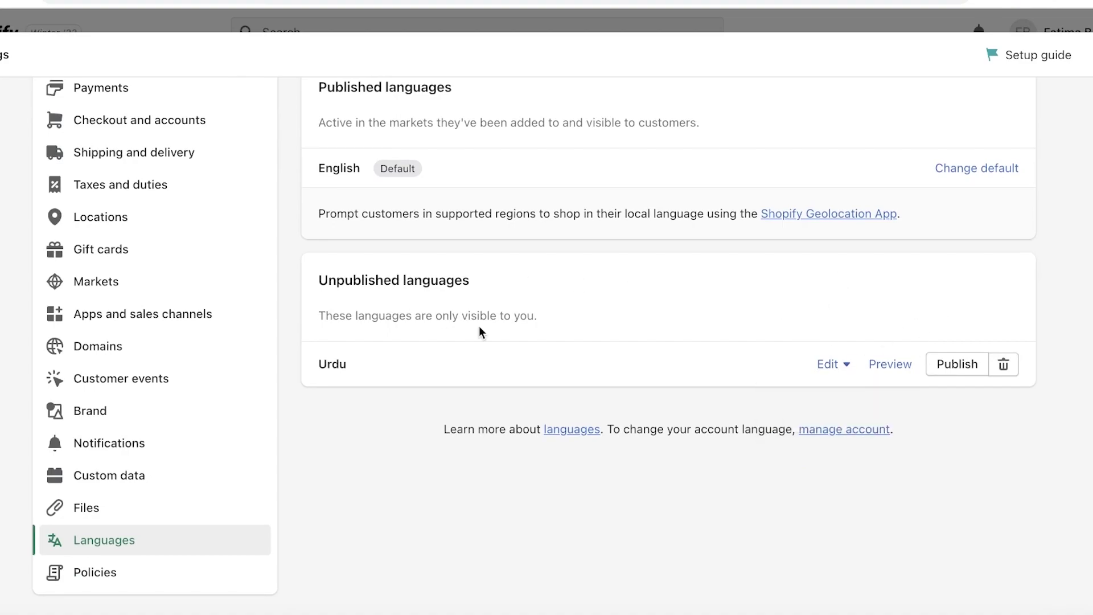
pyautogui.click(817, 359)
pyautogui.click(838, 407)
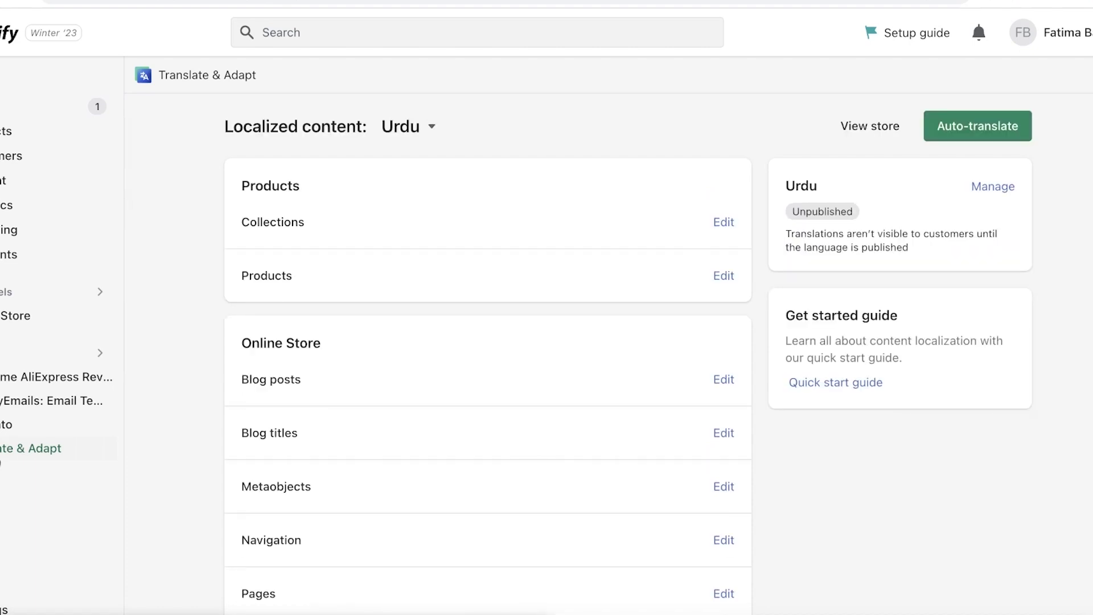
# Select Urdu as the language of the localized content.
pyautogui.click(399, 128)
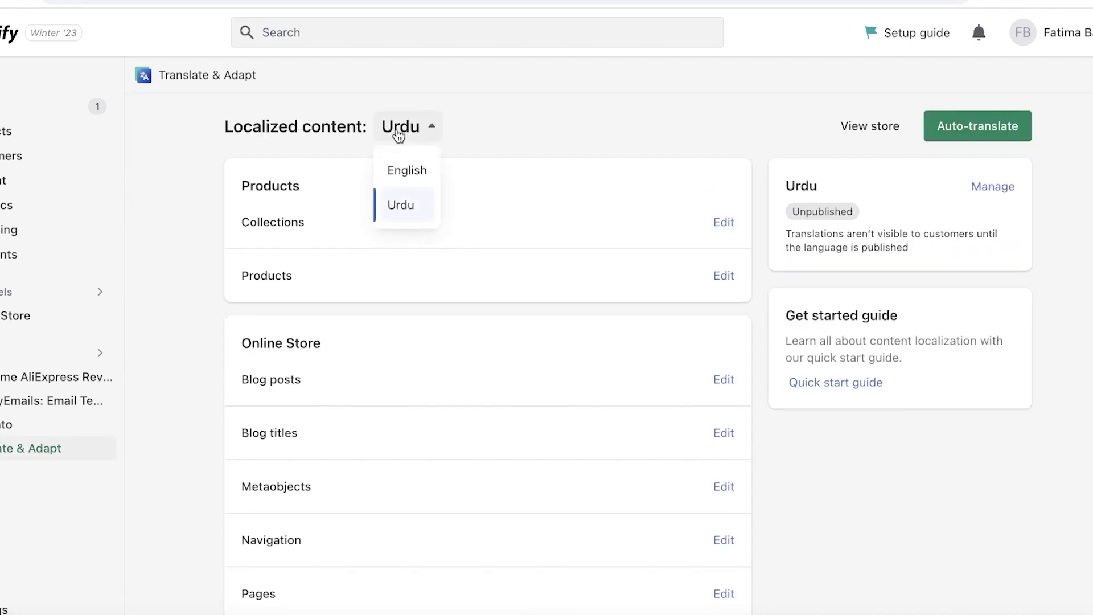
pyautogui.click(410, 206)
pyautogui.scroll(-1, 887, 180)
pyautogui.scroll(1, 886, 179)
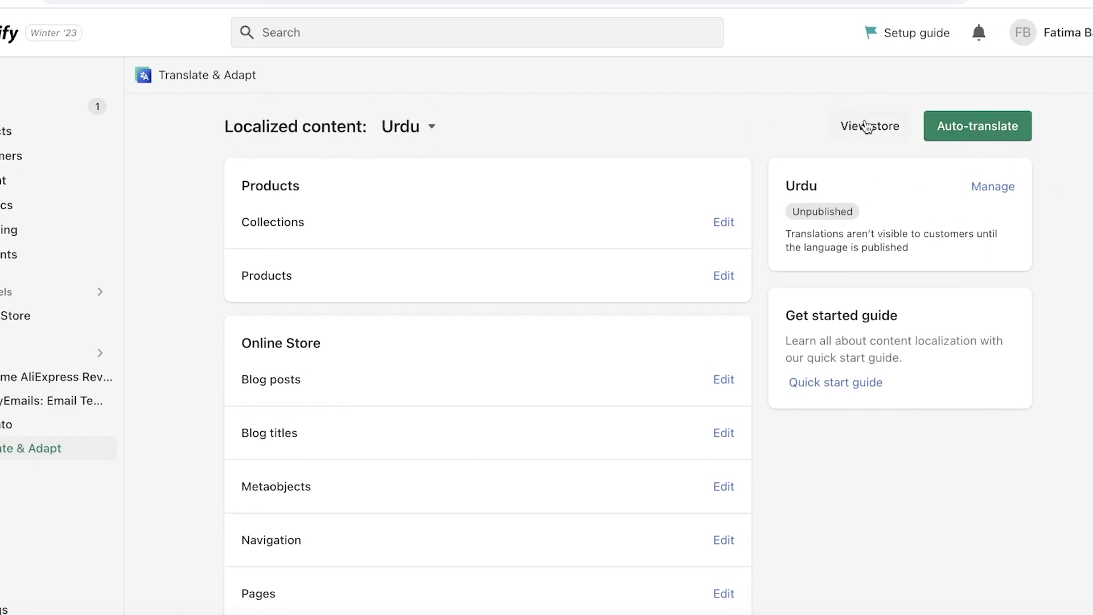
# View the storefront from Translate & Adapt, check the featured products, and return to the localized content page.
pyautogui.click(866, 125)
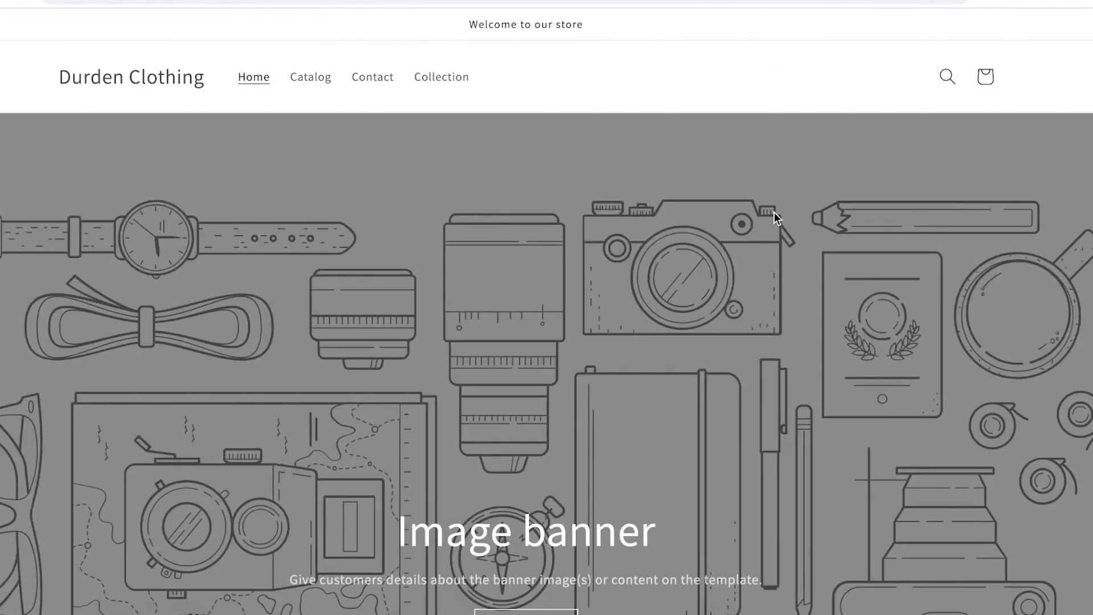
pyautogui.scroll(-10, 773, 212)
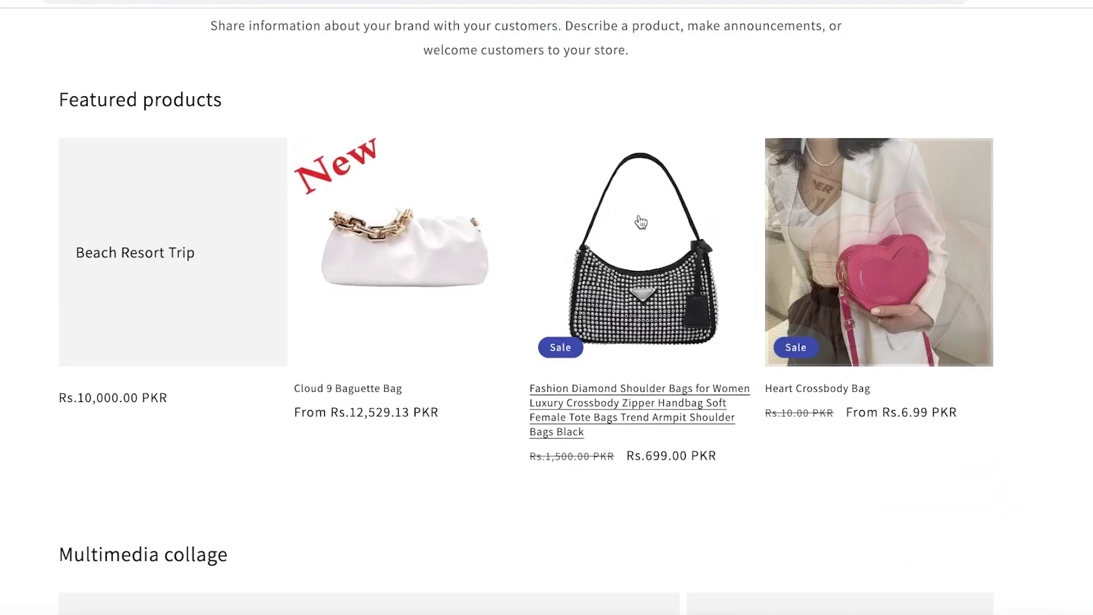
pyautogui.scroll(12, 530, 105)
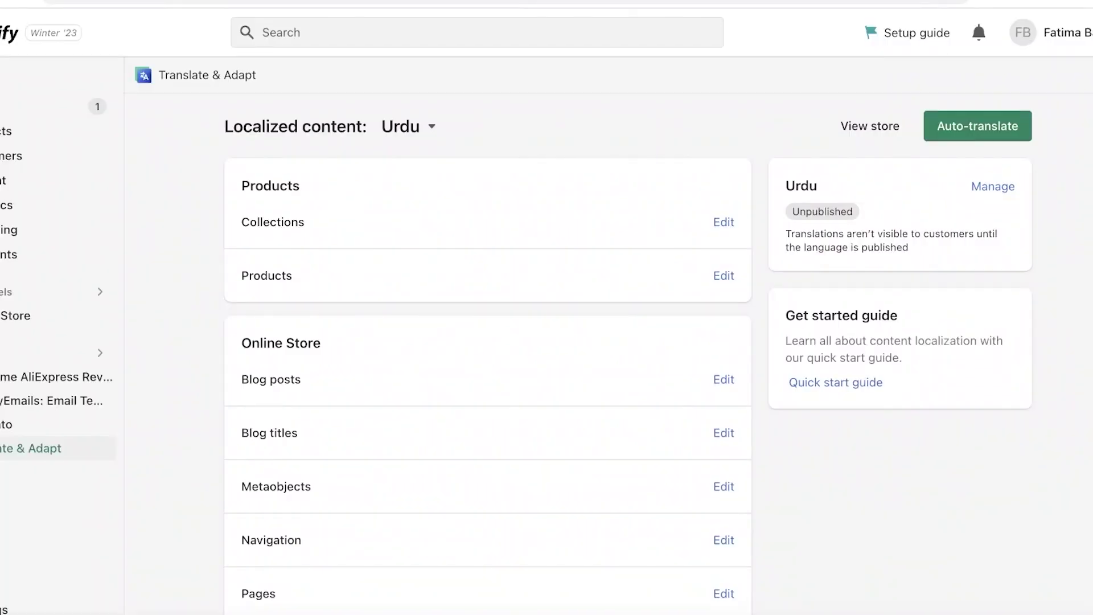
# Start auto-translation of the store content for Urdu and check the storefront home page.
pyautogui.click(958, 119)
pyautogui.click(843, 494)
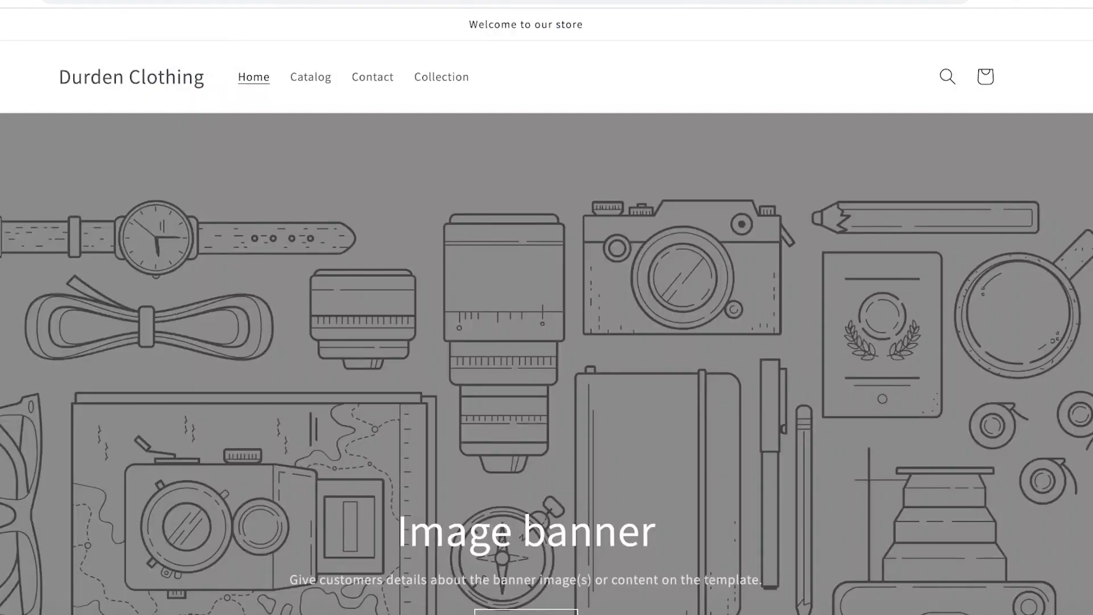
pyautogui.scroll(-9, 740, 111)
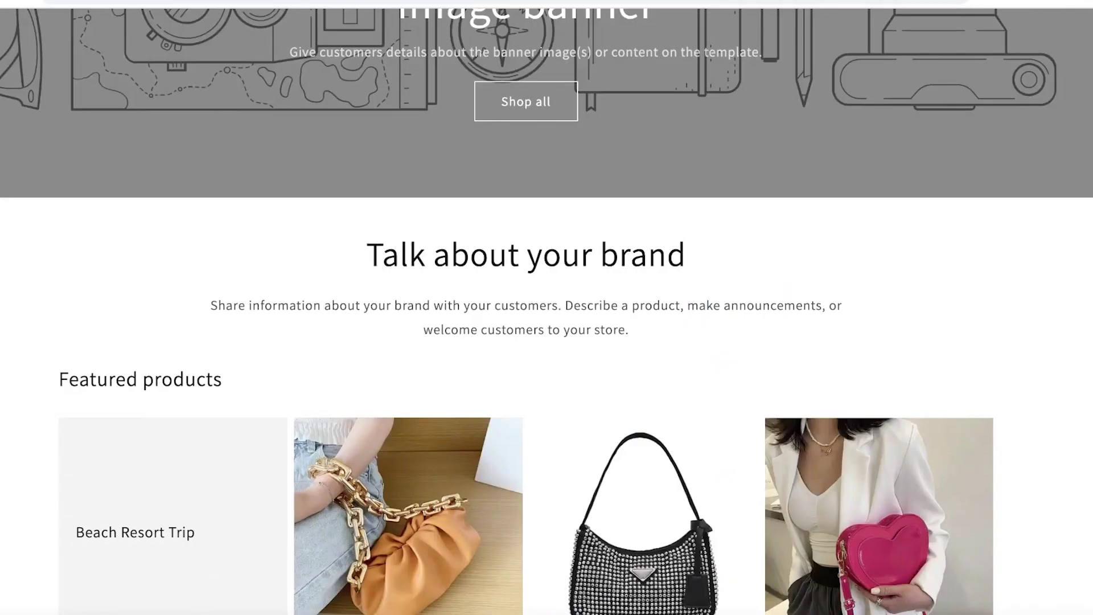
# Look through the localized content page and the storefront's Collections page.
pyautogui.scroll(10, 602, 230)
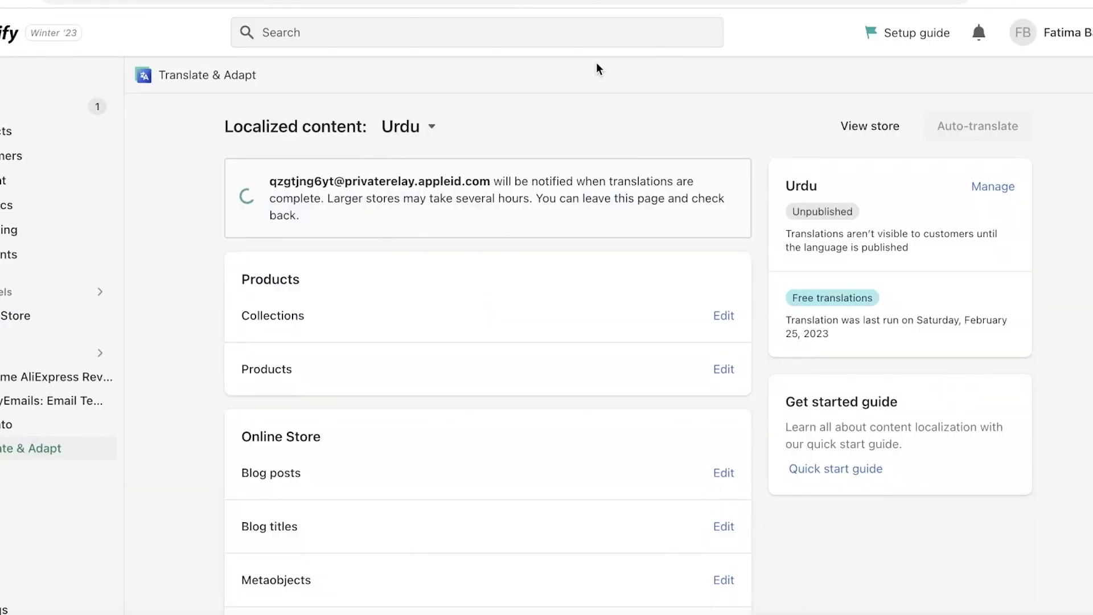
pyautogui.scroll(-1, 728, 114)
pyautogui.scroll(-2, 725, 110)
pyautogui.scroll(3, 711, 162)
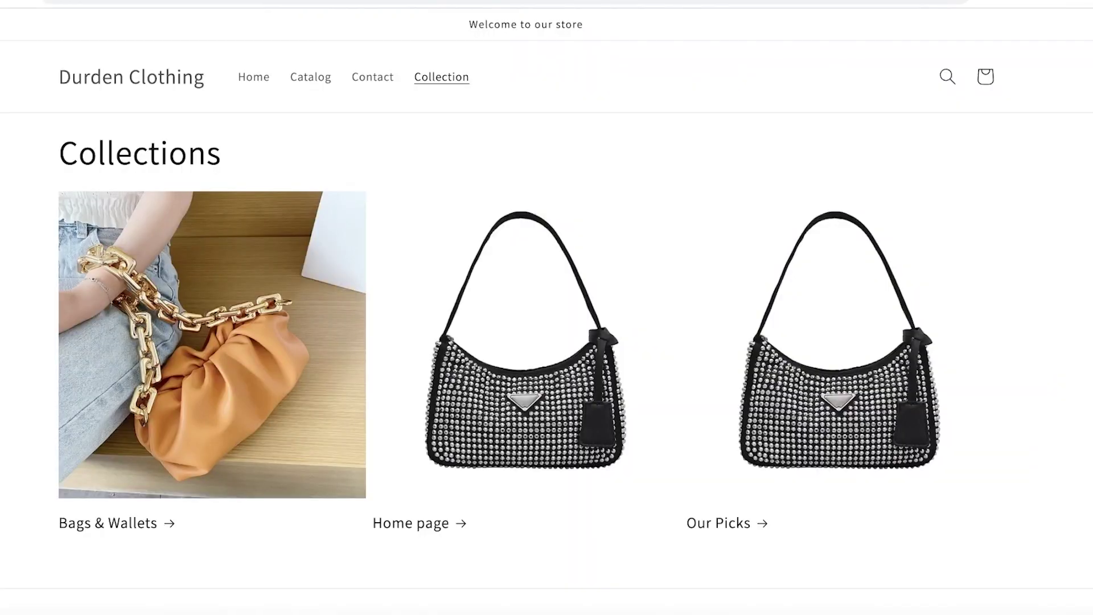
pyautogui.scroll(-3, 597, 142)
pyautogui.scroll(3, 600, 141)
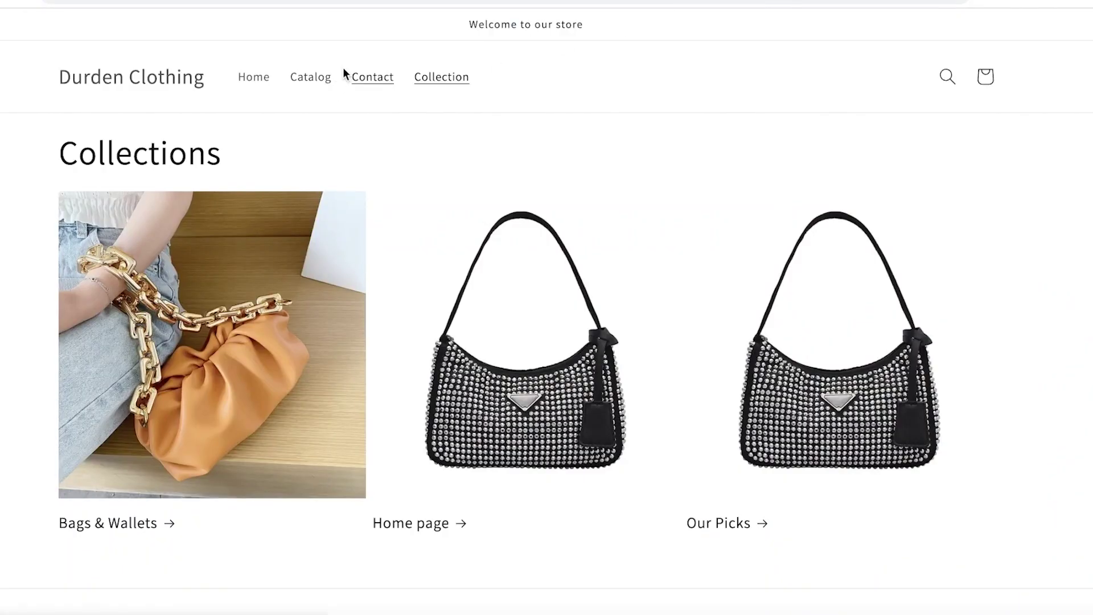
# Check the storefront's Contact page and the featured products on its home page.
pyautogui.click(345, 73)
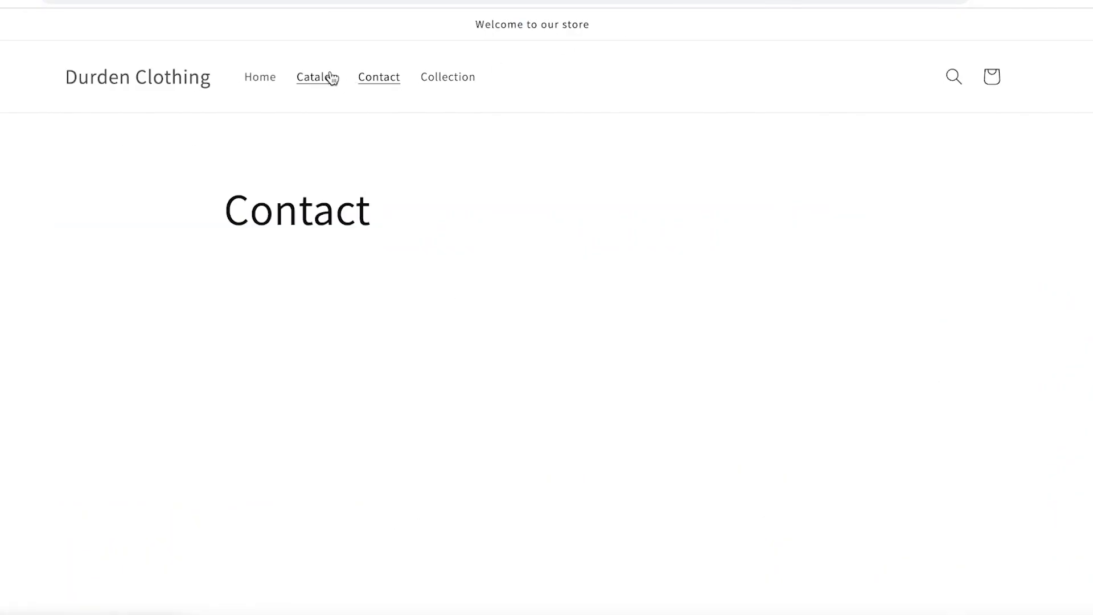
pyautogui.click(259, 80)
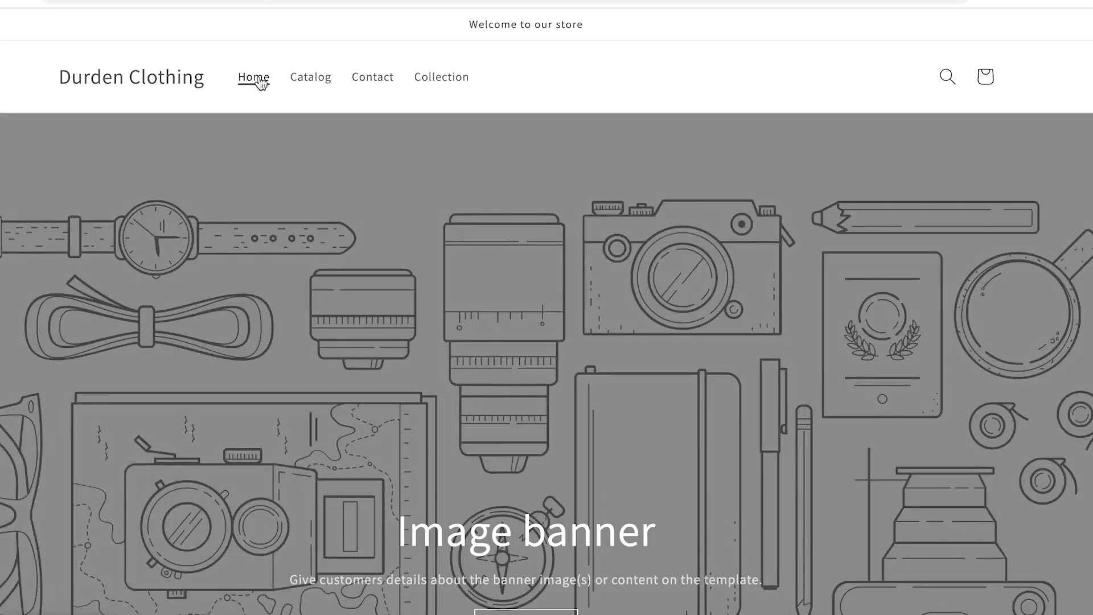
pyautogui.scroll(-10, 300, 113)
pyautogui.scroll(3, 311, 157)
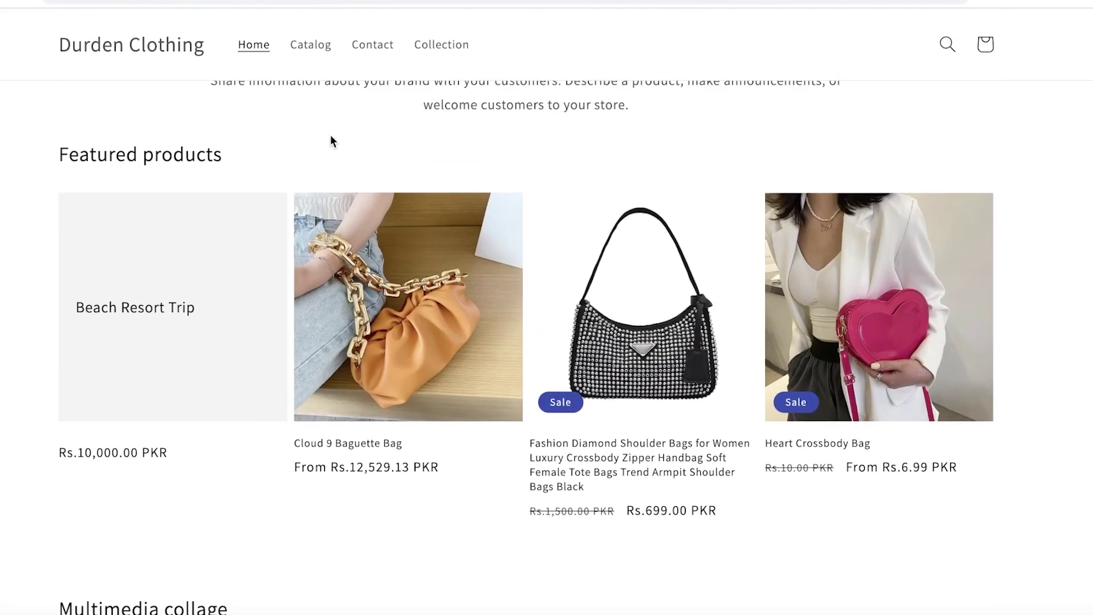
pyautogui.click(590, 1)
pyautogui.click(573, 76)
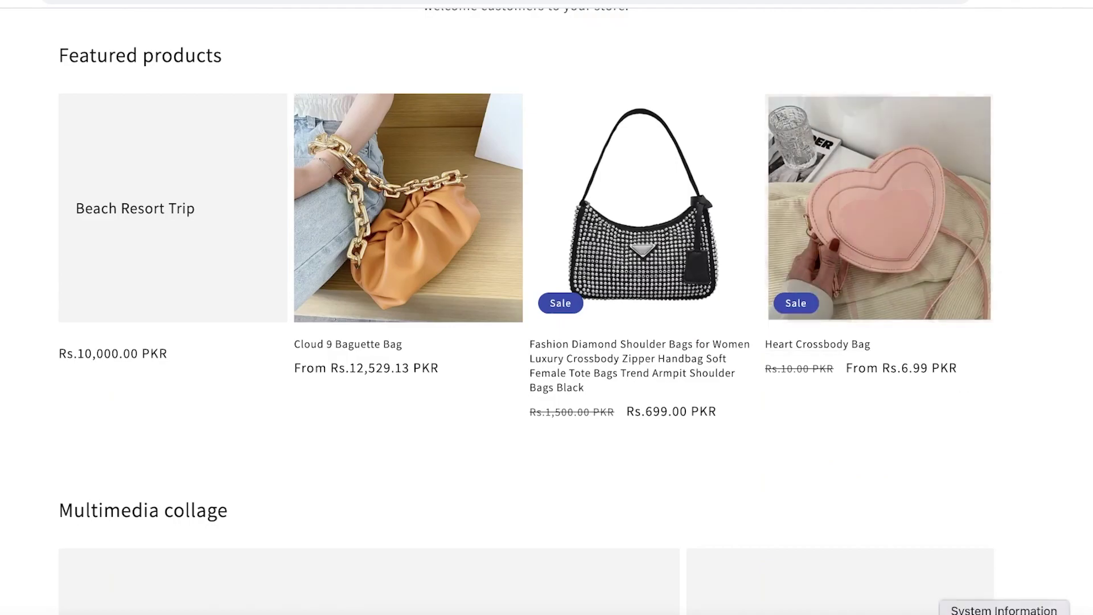
pyautogui.scroll(2, 547, 308)
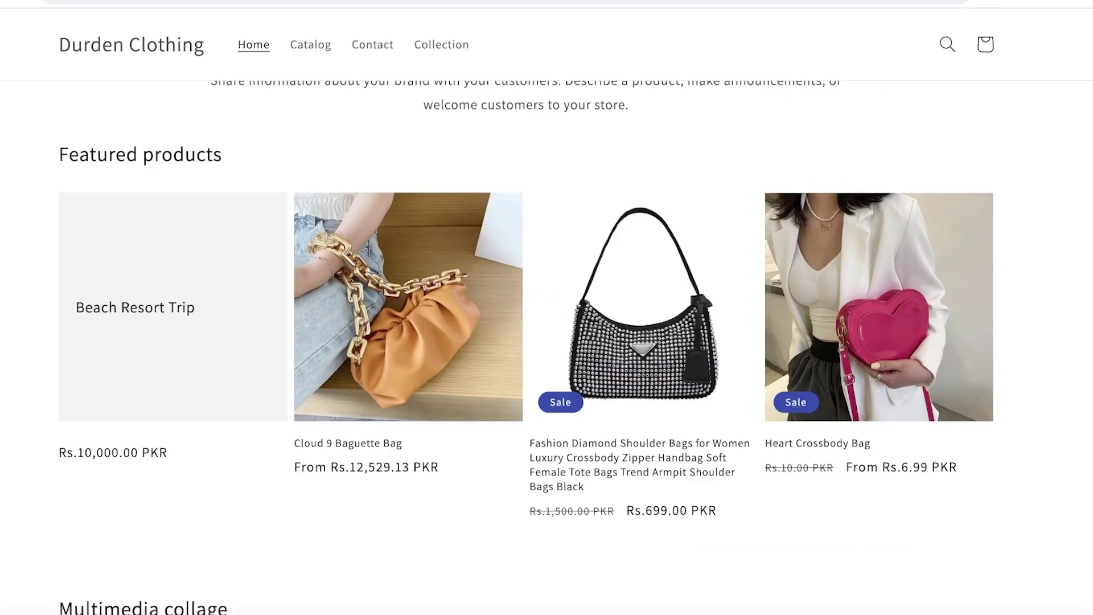
# Return to the localized content page, open the Products translations for editing and dismiss the getting-started guide.
pyautogui.click(569, 1)
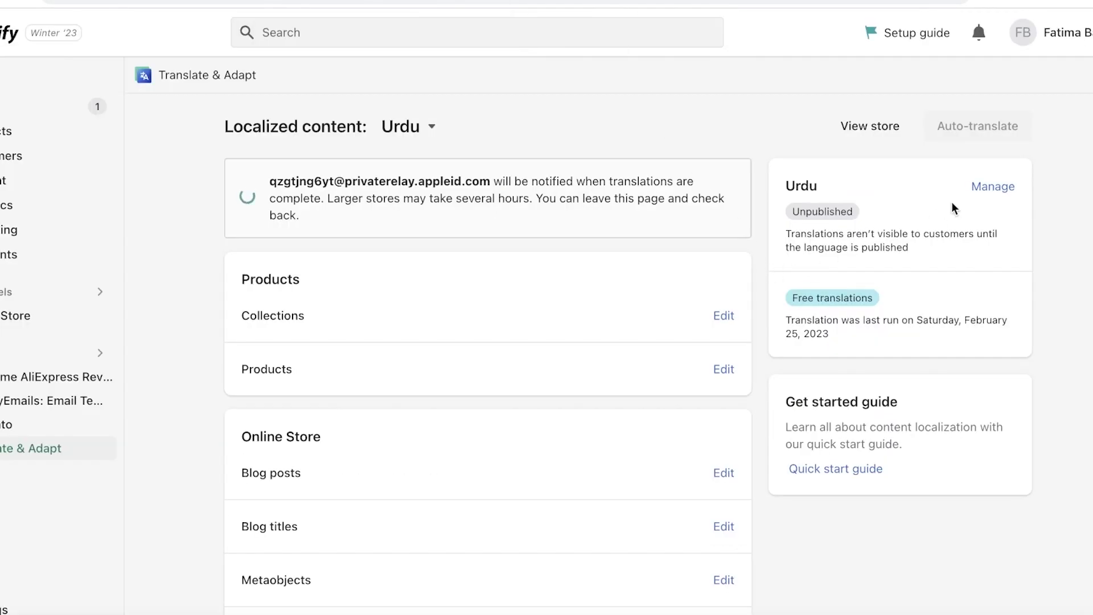
pyautogui.scroll(-4, 728, 339)
pyautogui.scroll(5, 579, 272)
pyautogui.click(724, 370)
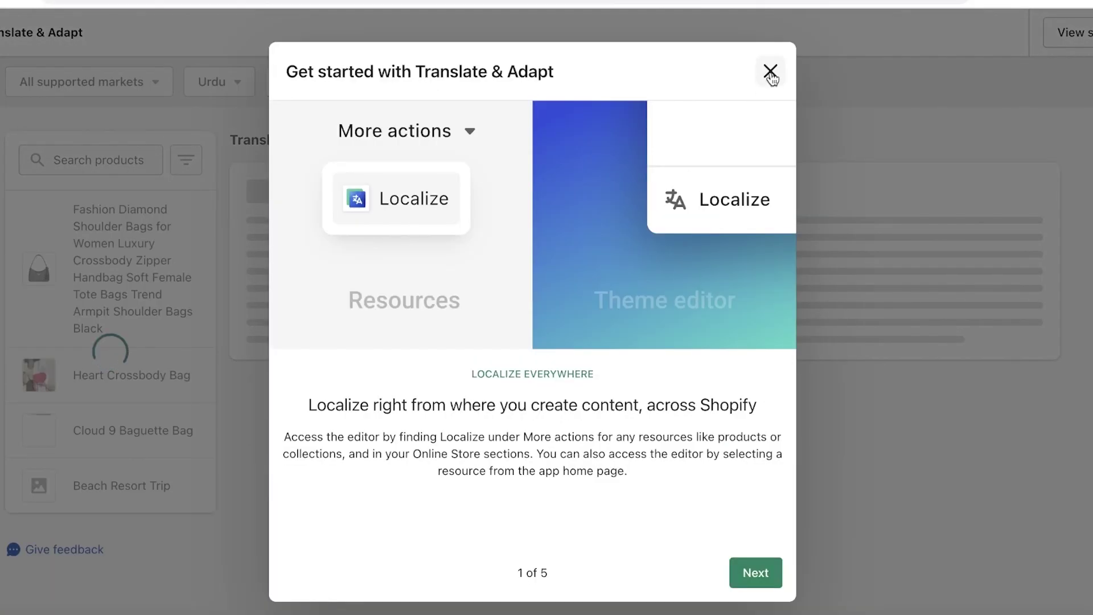
pyautogui.click(770, 73)
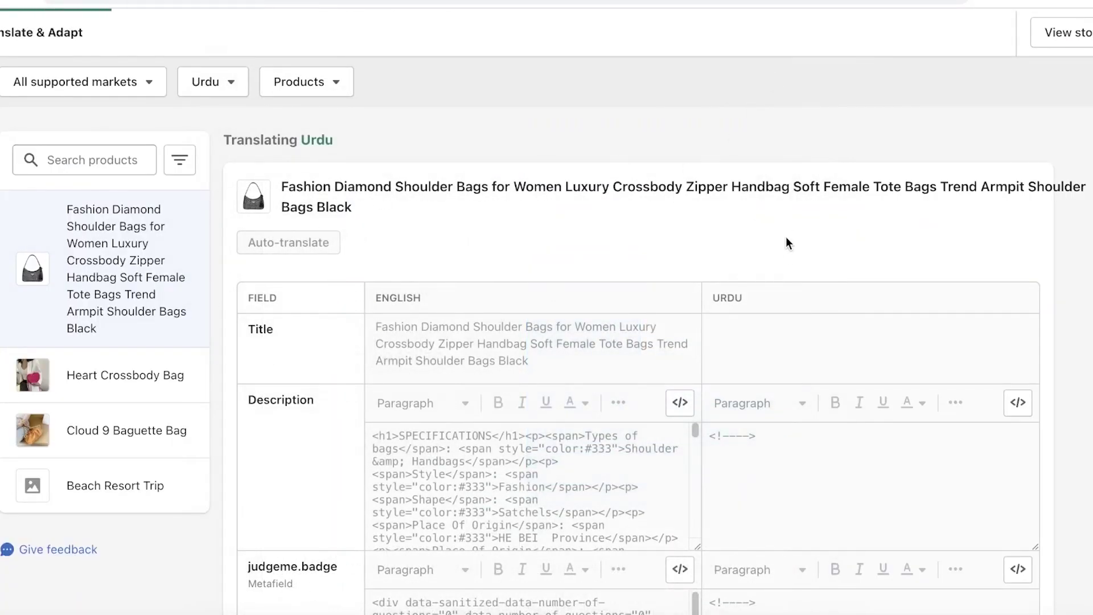
# Examine the English and Urdu fields of the Fashion Diamond Shoulder Bags product and the progress of its translation.
pyautogui.scroll(-1, 740, 239)
pyautogui.scroll(-10, 548, 254)
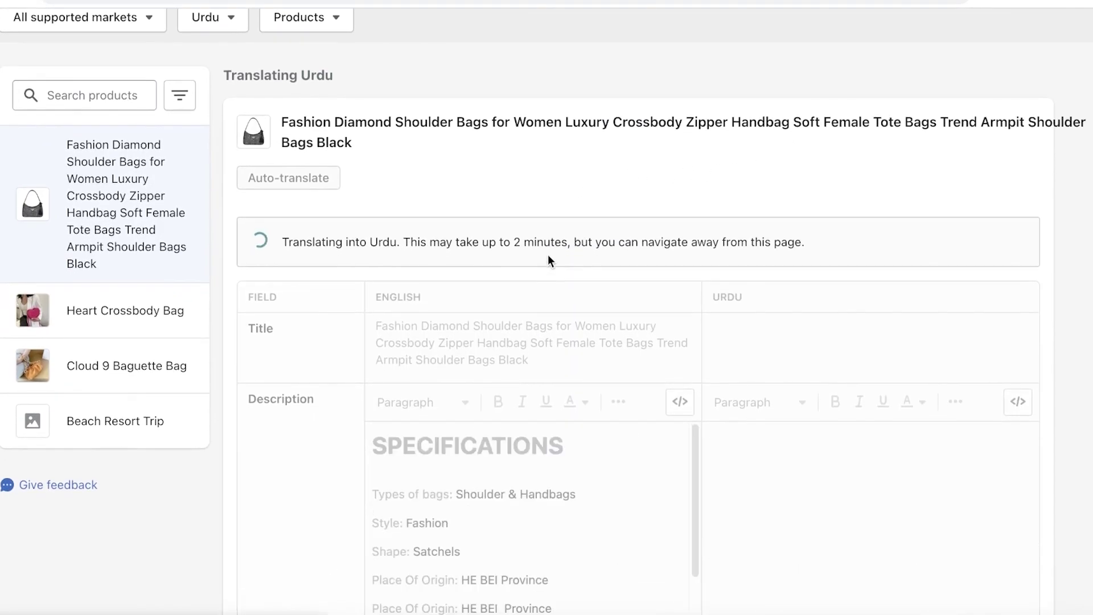
pyautogui.scroll(10, 534, 422)
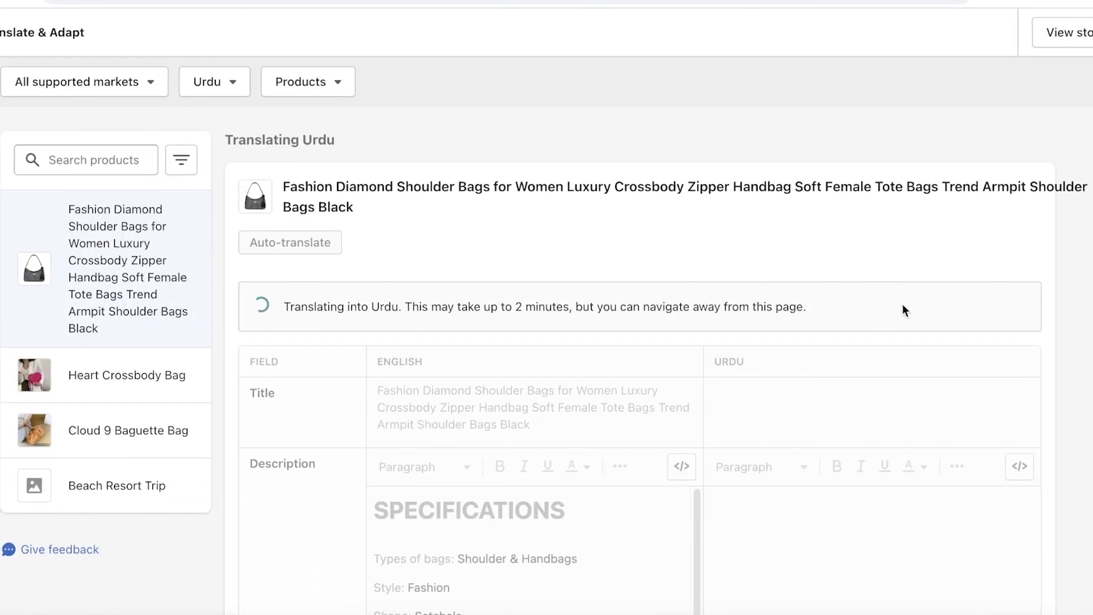
pyautogui.scroll(-1, 855, 477)
pyautogui.scroll(-3, 880, 282)
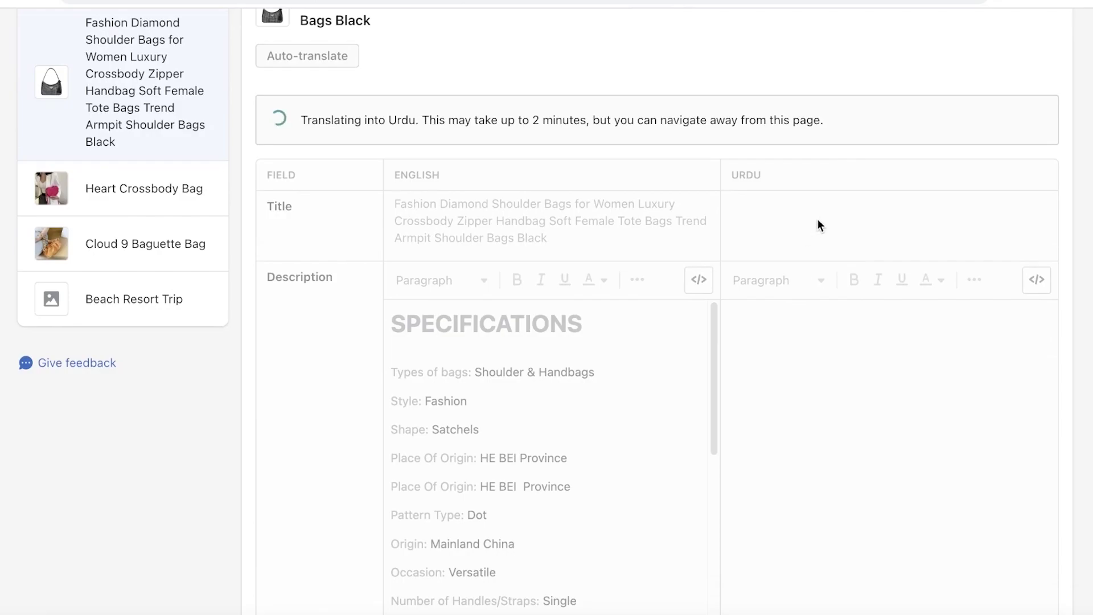
pyautogui.scroll(4, 819, 222)
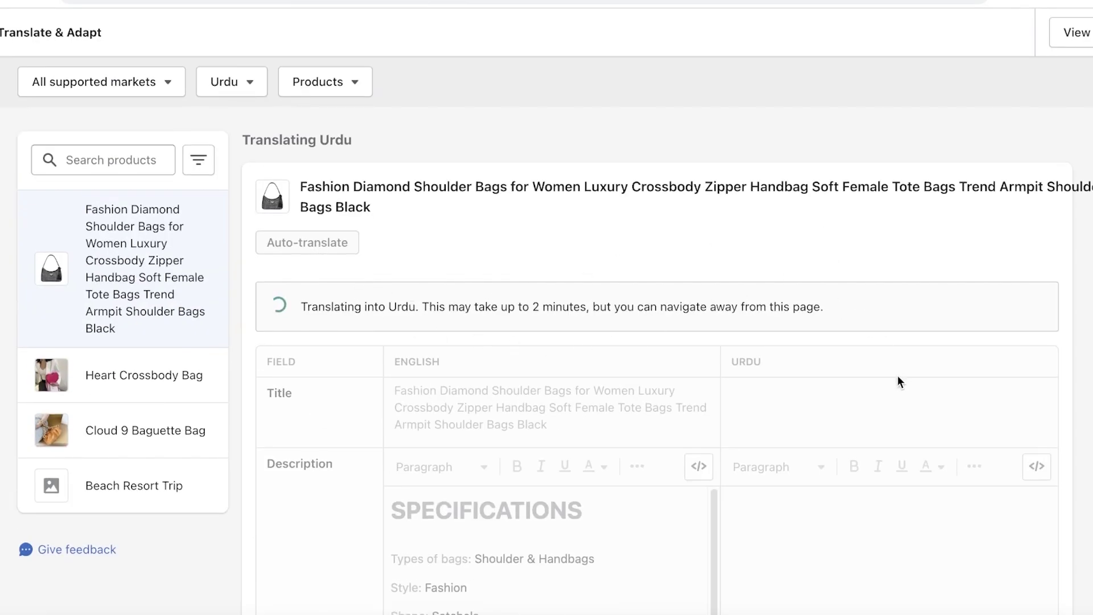
pyautogui.scroll(-6, 883, 500)
pyautogui.scroll(6, 852, 199)
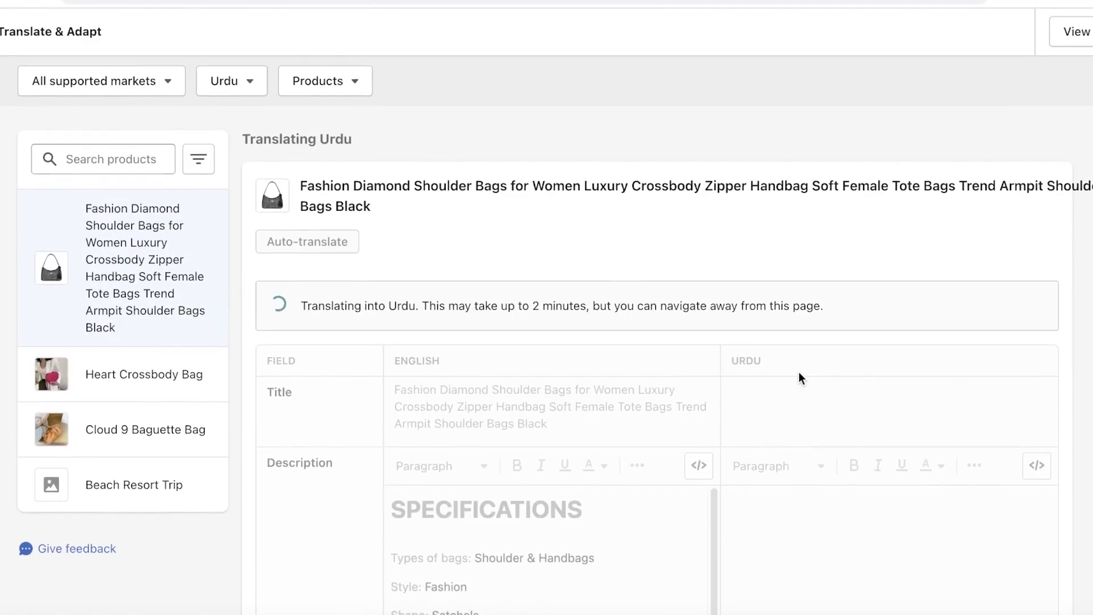
pyautogui.scroll(-4, 803, 364)
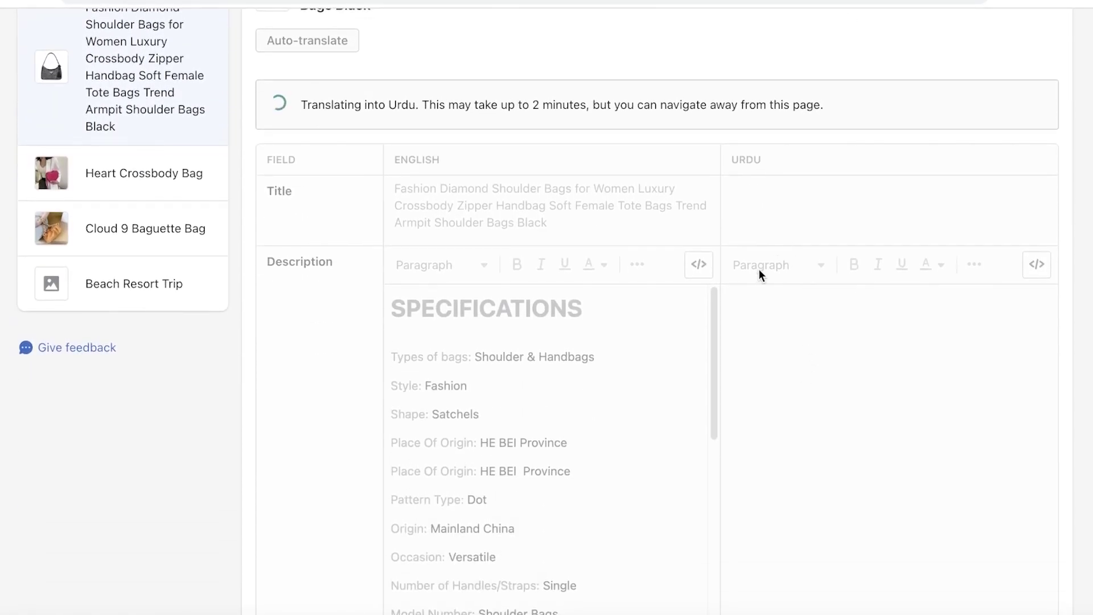
pyautogui.scroll(3, 760, 266)
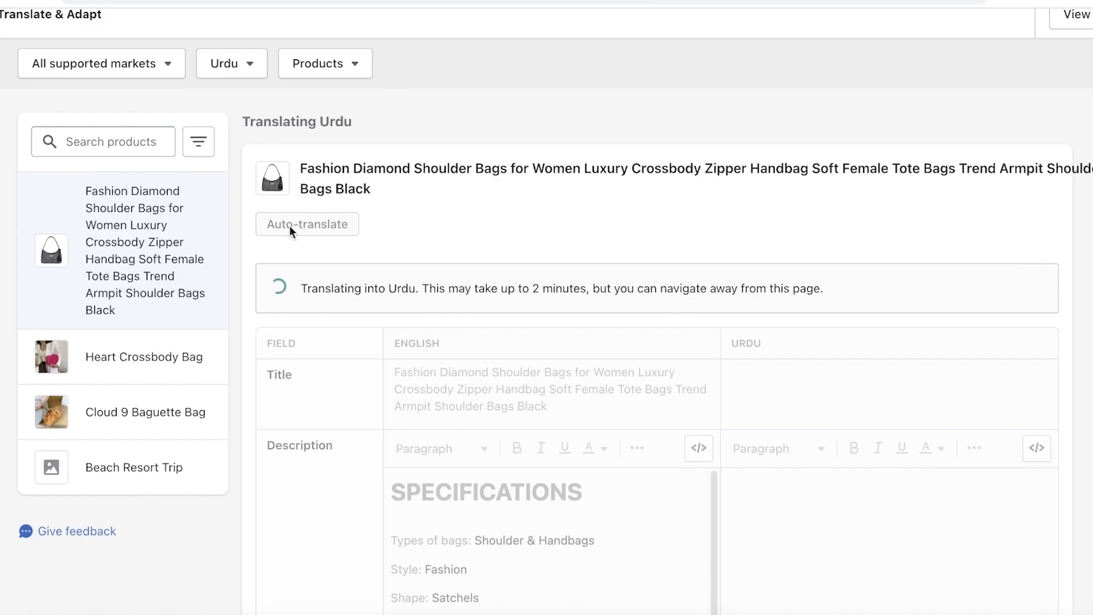
pyautogui.scroll(1, 76, 104)
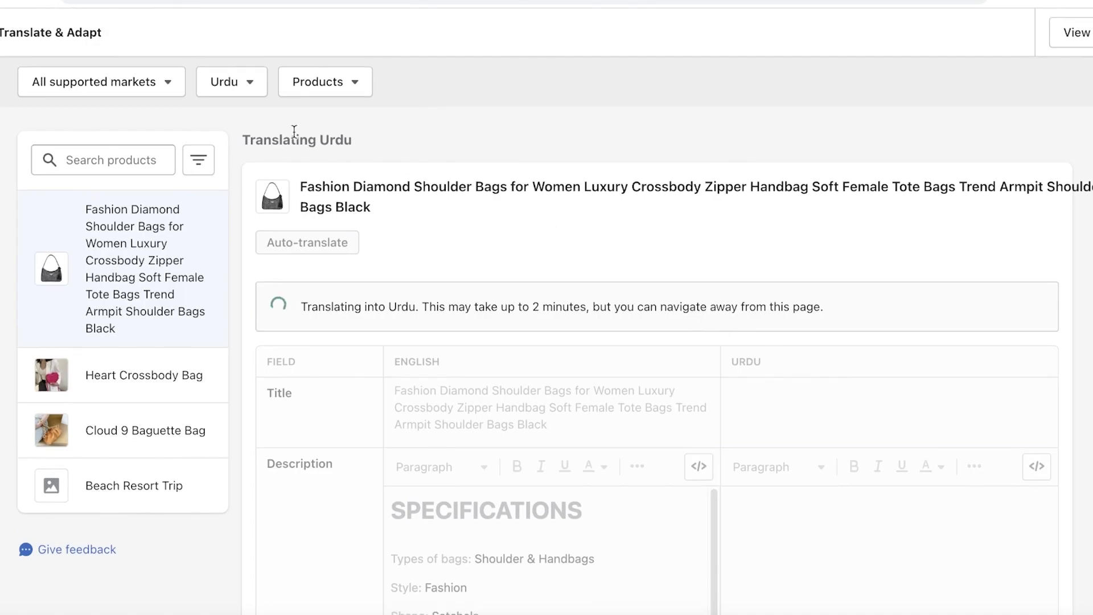
# Review the Online Store content types available for localization on the Translate & Adapt page.
pyautogui.click(39, 2)
pyautogui.scroll(-5, 344, 246)
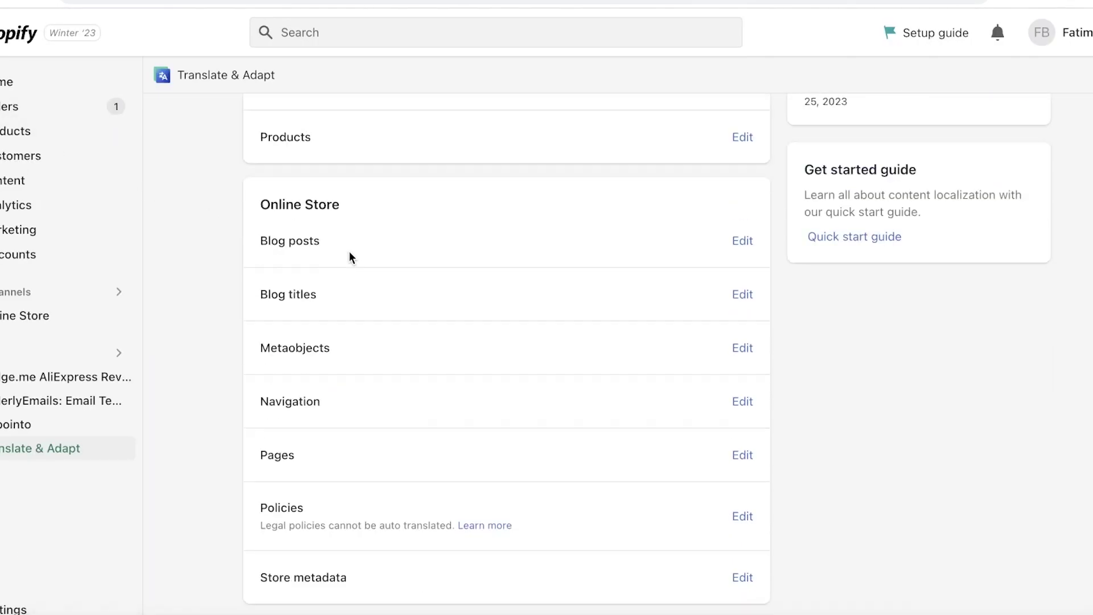
pyautogui.scroll(5, 608, 239)
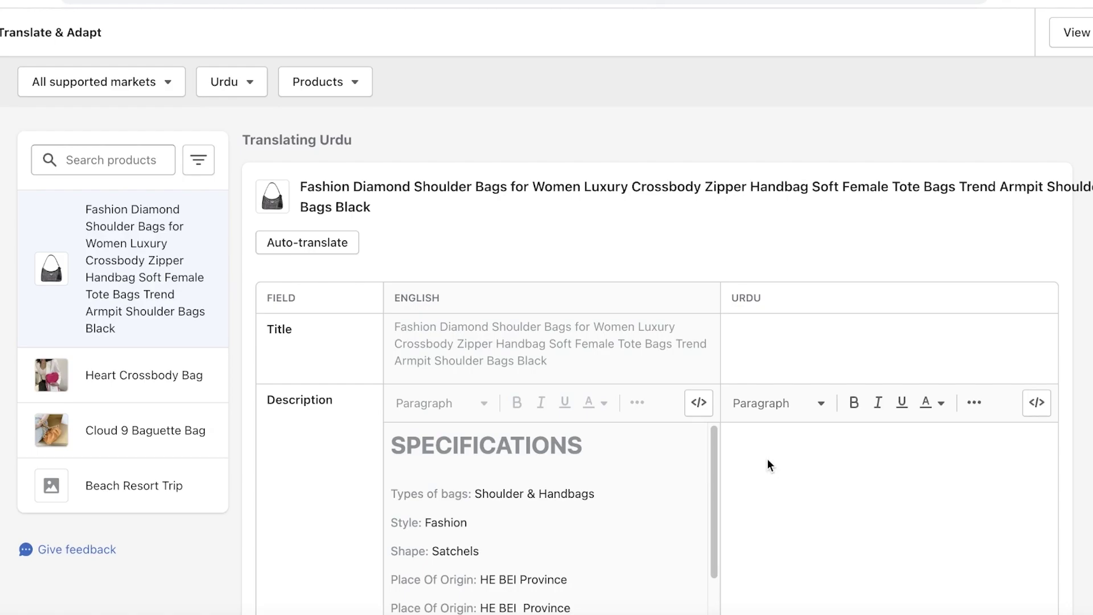
# Try entering Urdu script as a manual translation in the product's Urdu Title field, and clear it.
pyautogui.click(547, 326)
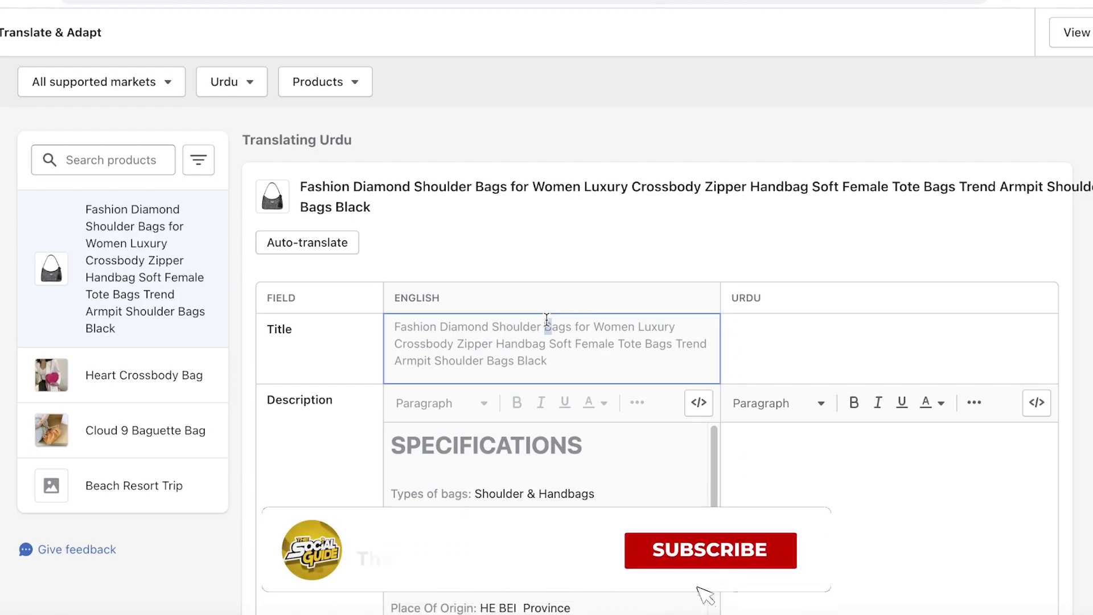
pyautogui.click(809, 317)
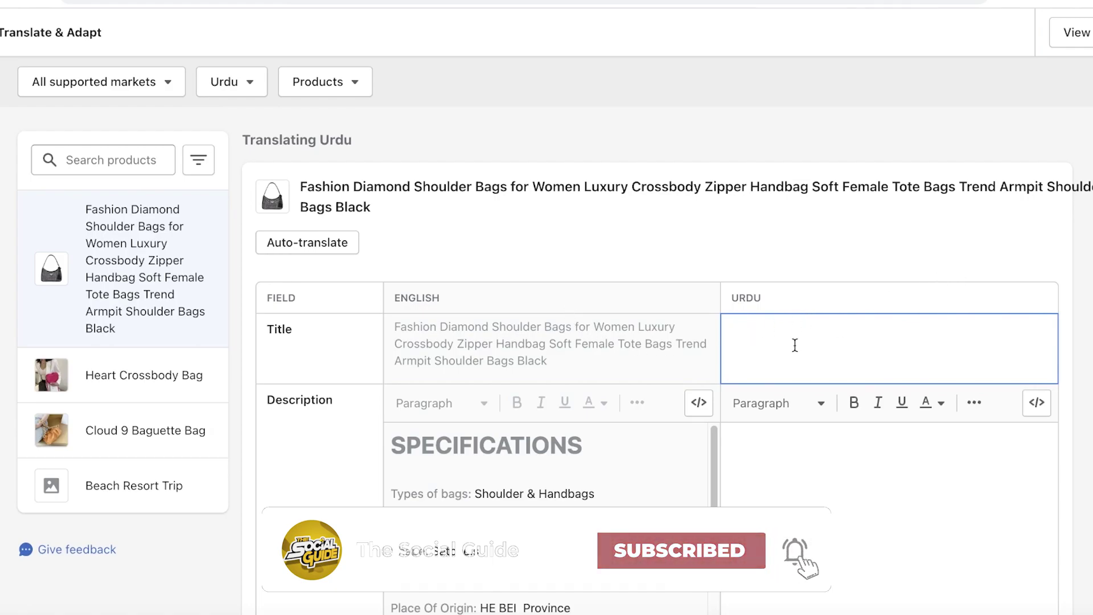
pyautogui.write('k')
pyautogui.press('BackSpace')
pyautogui.hotkey('ctrl', 'space')
pyautogui.write('کسدفنہنفان')
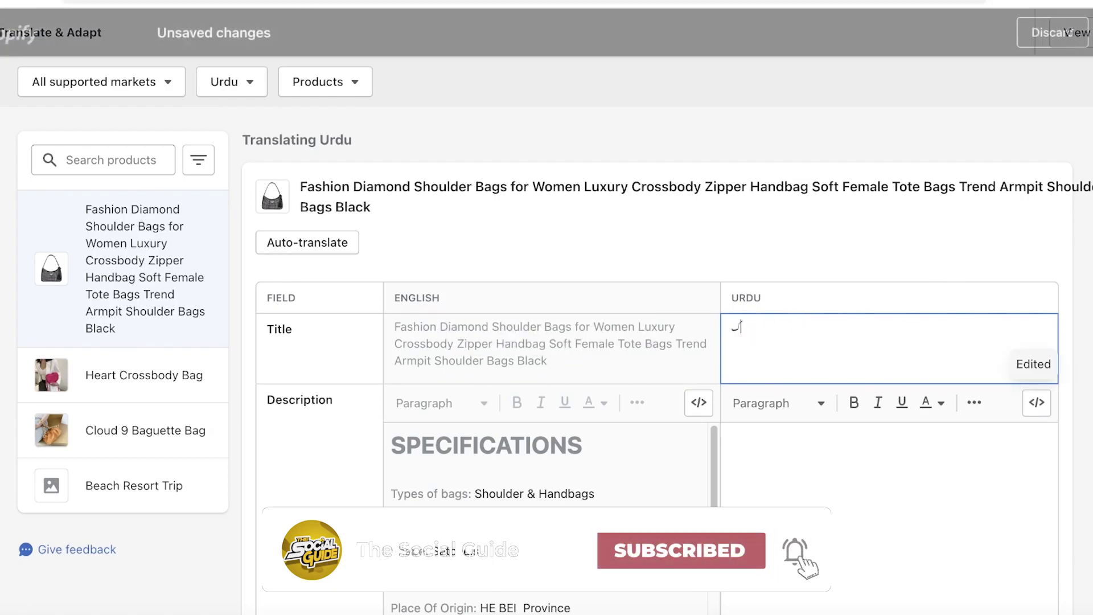
pyautogui.write('دایجفنادیا')
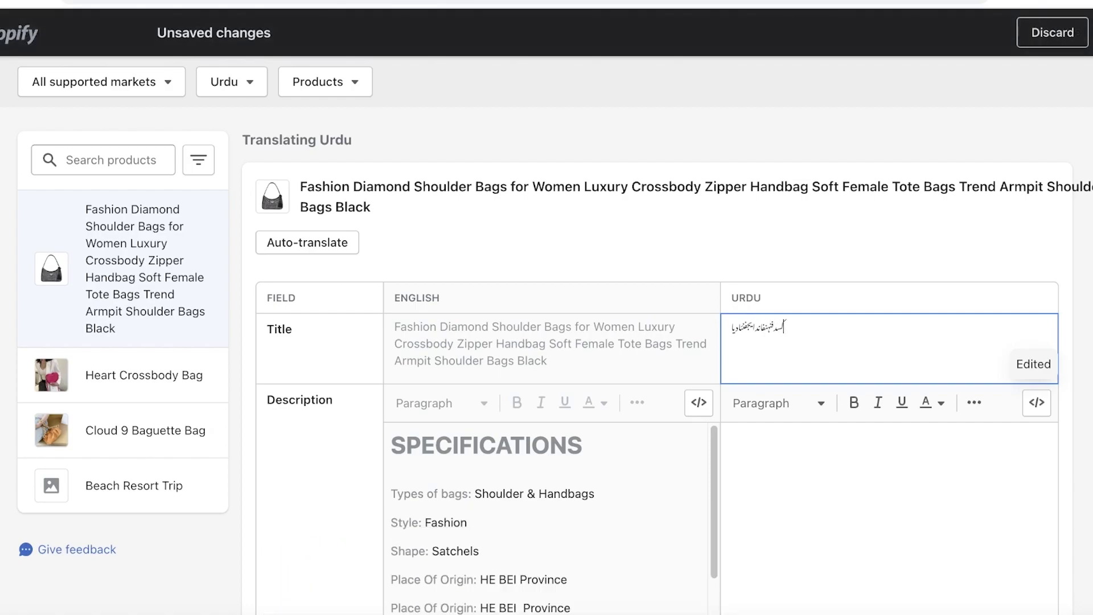
pyautogui.press('BackSpace')
pyautogui.press('BackSpace')
pyautogui.press('BackSpace')
pyautogui.press('BackSpace')
pyautogui.press('BackSpace')
pyautogui.press('BackSpace')
pyautogui.press('BackSpace')
pyautogui.press('BackSpace')
pyautogui.press('BackSpace')
pyautogui.press('BackSpace')
pyautogui.press('BackSpace')
pyautogui.press('BackSpace')
pyautogui.press('BackSpace')
pyautogui.press('BackSpace')
pyautogui.press('BackSpace')
pyautogui.press('BackSpace')
pyautogui.press('BackSpace')
pyautogui.press('BackSpace')
pyautogui.press('BackSpace')
pyautogui.press('BackSpace')
# Switch the input language to ABC, try "kapokdasdk" as the product's Urdu title, and clear the field.
pyautogui.hotkey('ctrl', 'space')
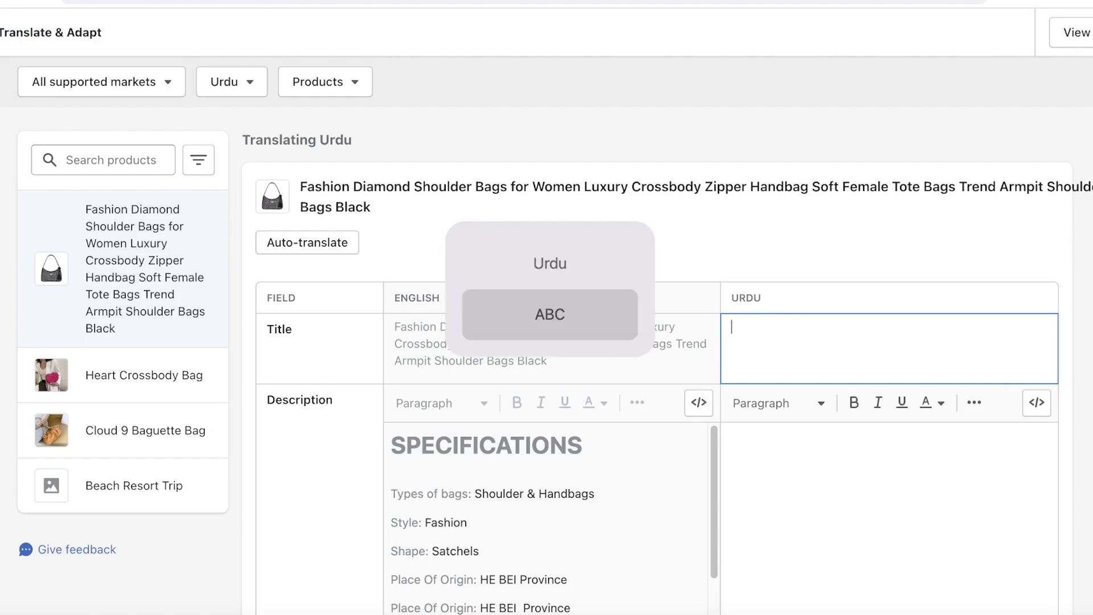
pyautogui.write('kapokdasdk')
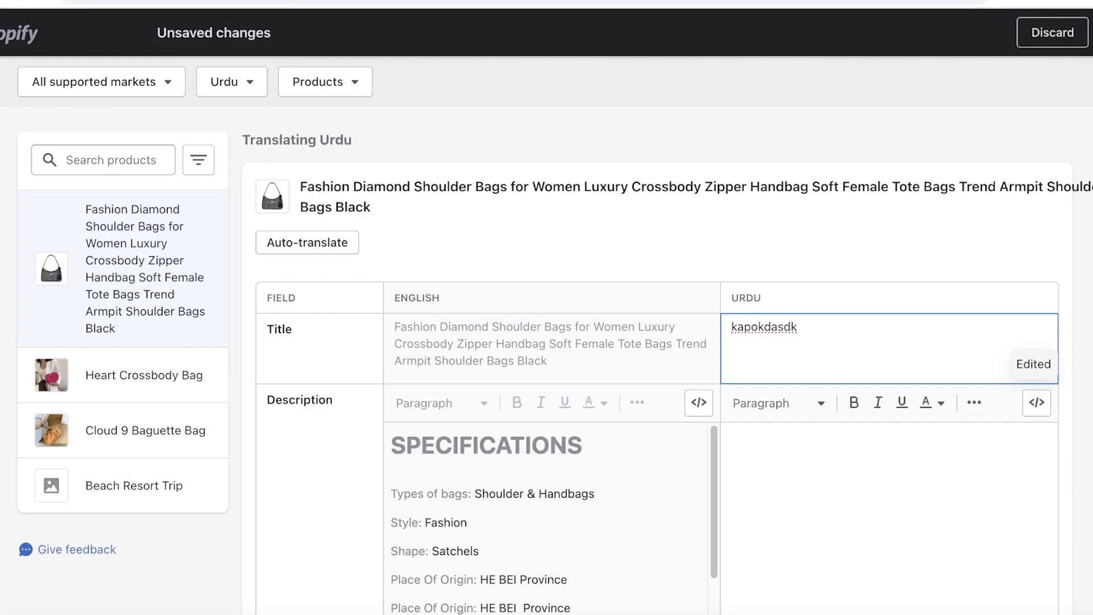
pyautogui.press('BackSpace')
pyautogui.press('BackSpace')
pyautogui.press('BackSpace')
pyautogui.press('BackSpace')
pyautogui.press('BackSpace')
pyautogui.press('BackSpace')
pyautogui.press('BackSpace')
pyautogui.press('BackSpace')
pyautogui.press('BackSpace')
pyautogui.press('BackSpace')
# Auto-translate the Fashion Diamond Shoulder Bags product into Urdu and review its translated title, description and options.
pyautogui.click(335, 245)
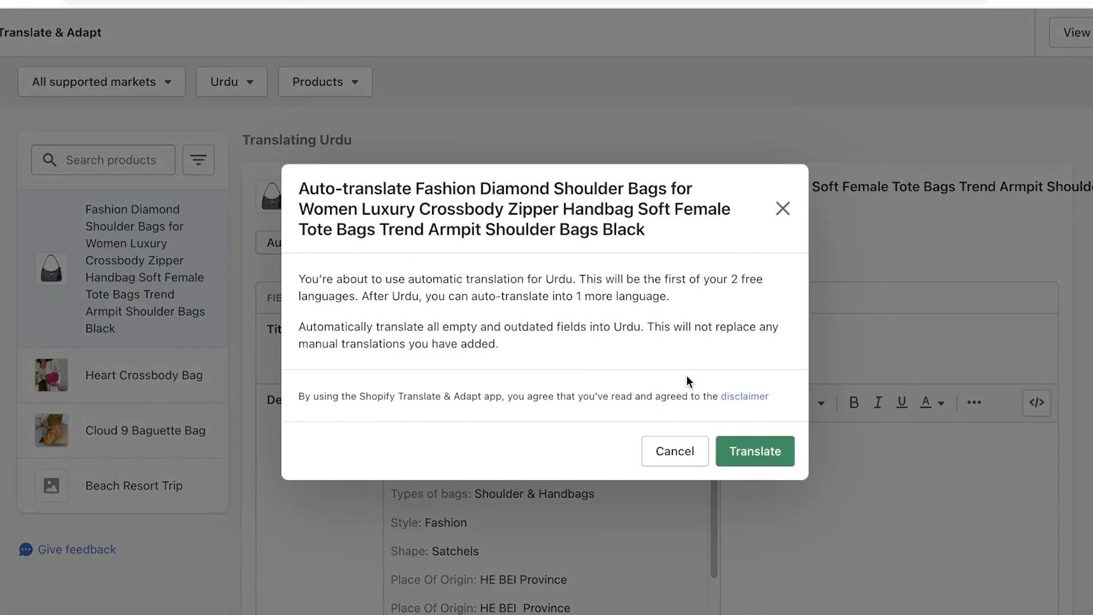
pyautogui.click(759, 450)
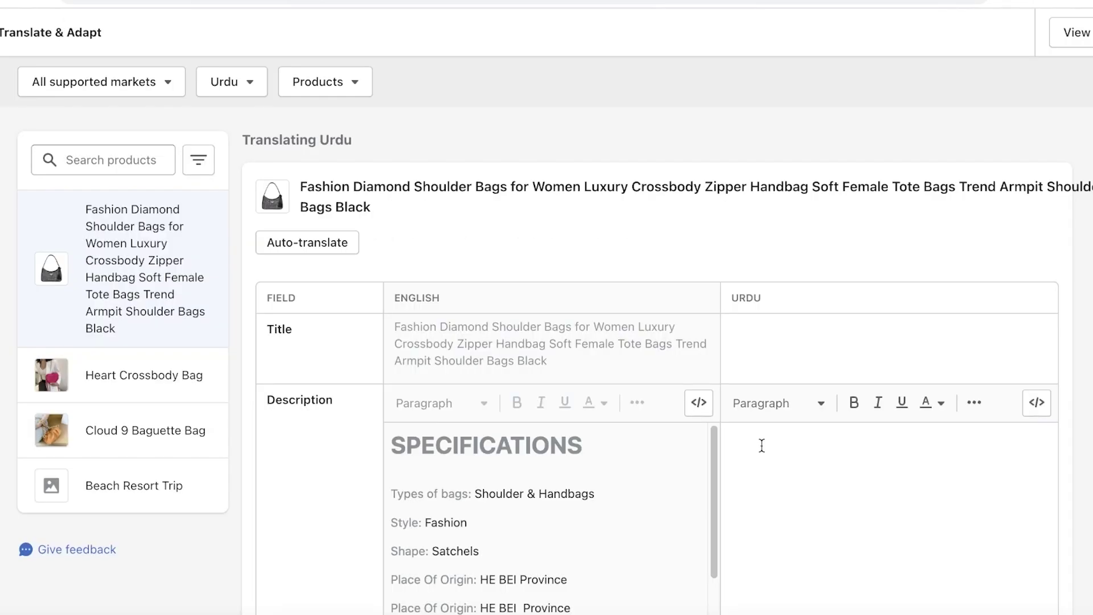
pyautogui.scroll(-1, 814, 308)
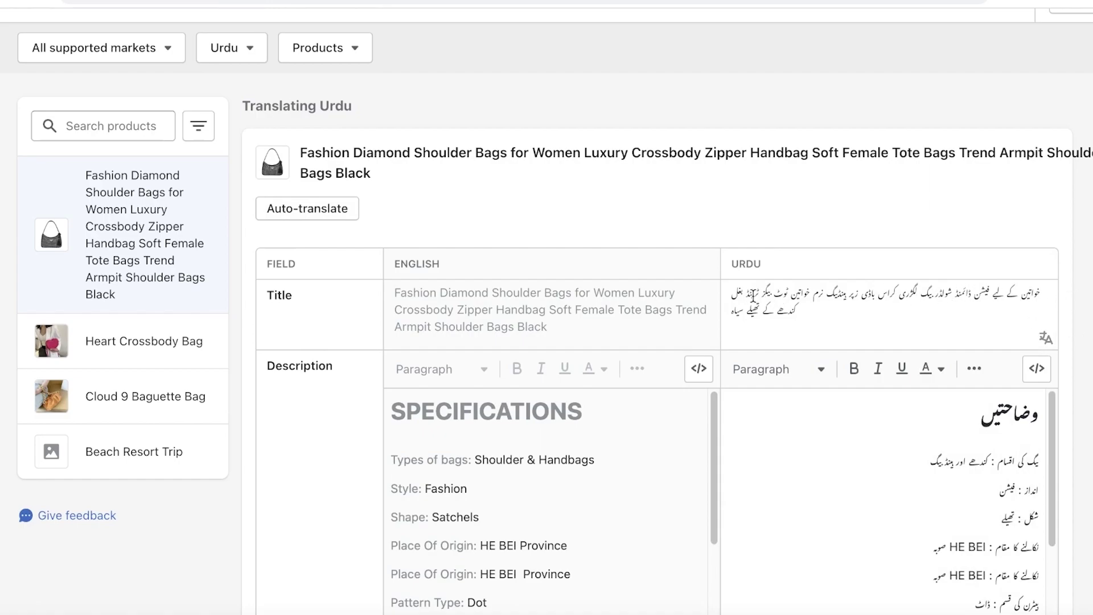
pyautogui.scroll(-15, 769, 309)
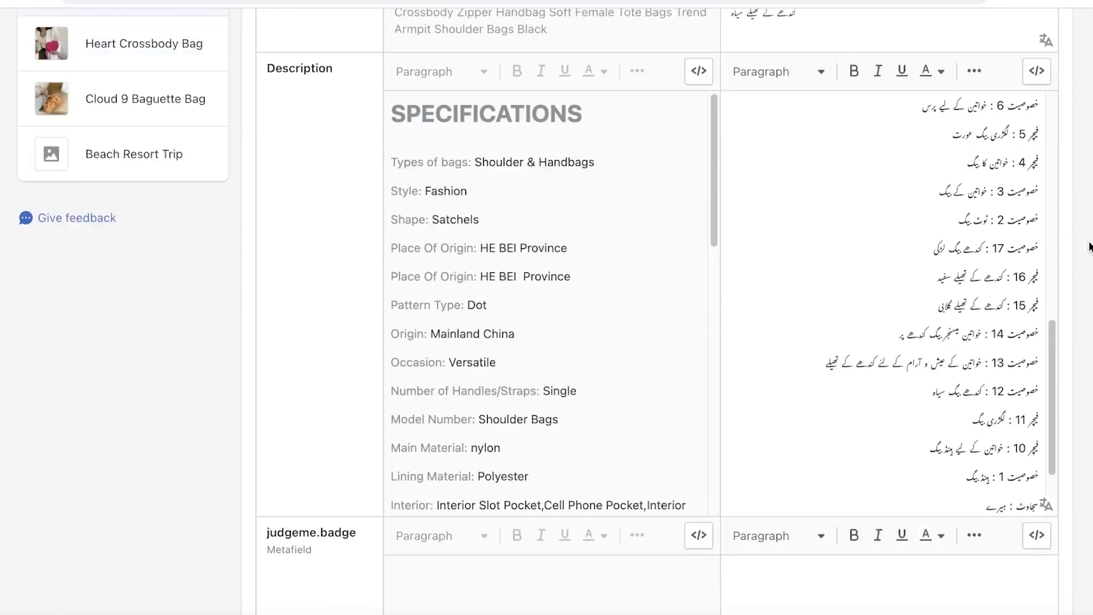
pyautogui.scroll(-1, 727, 419)
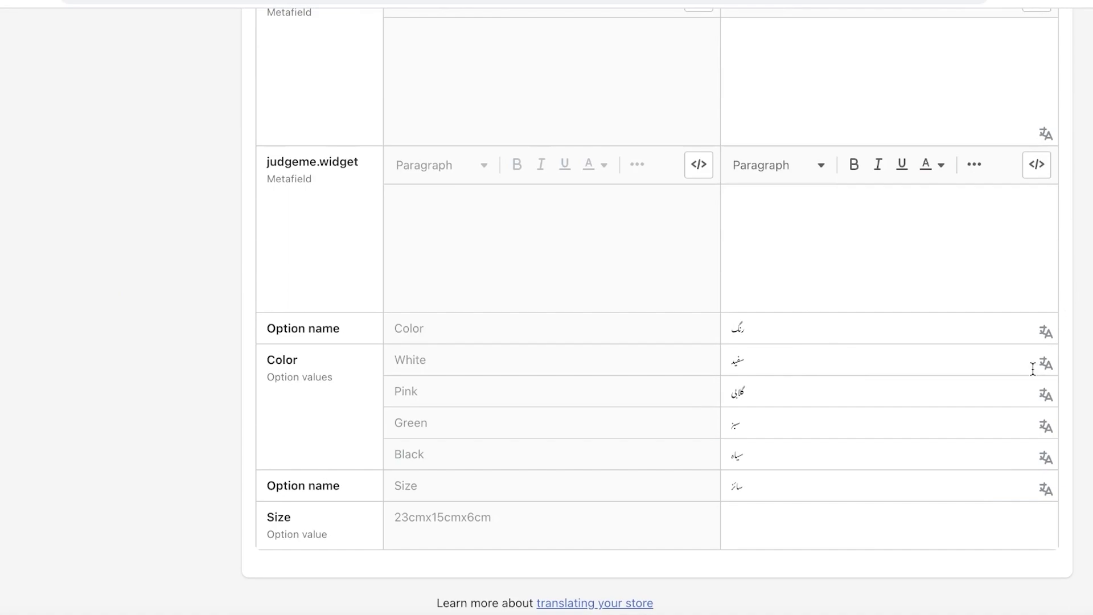
pyautogui.scroll(15, 850, 447)
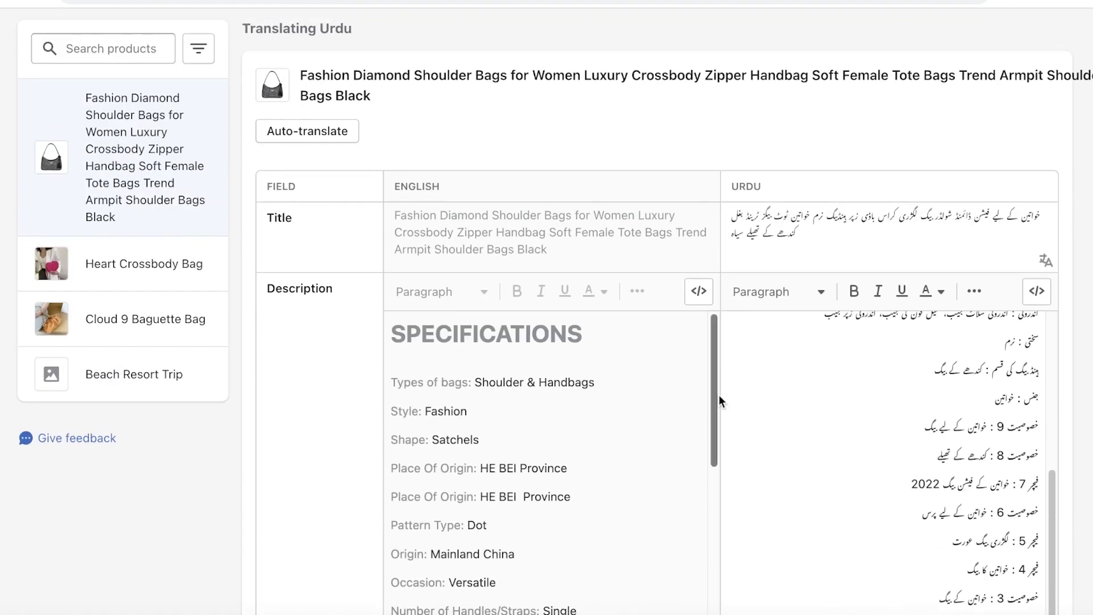
pyautogui.scroll(2, 574, 181)
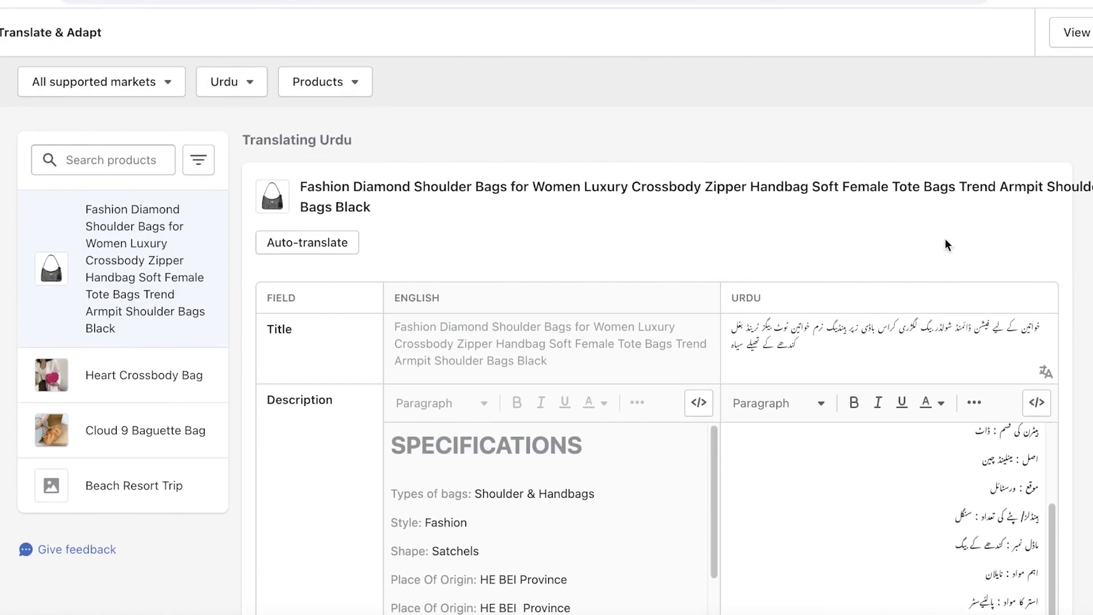
# Switch the market to Pakistan and review the market-specific Urdu fields for the Fashion Diamond Shoulder Bags product.
pyautogui.click(154, 93)
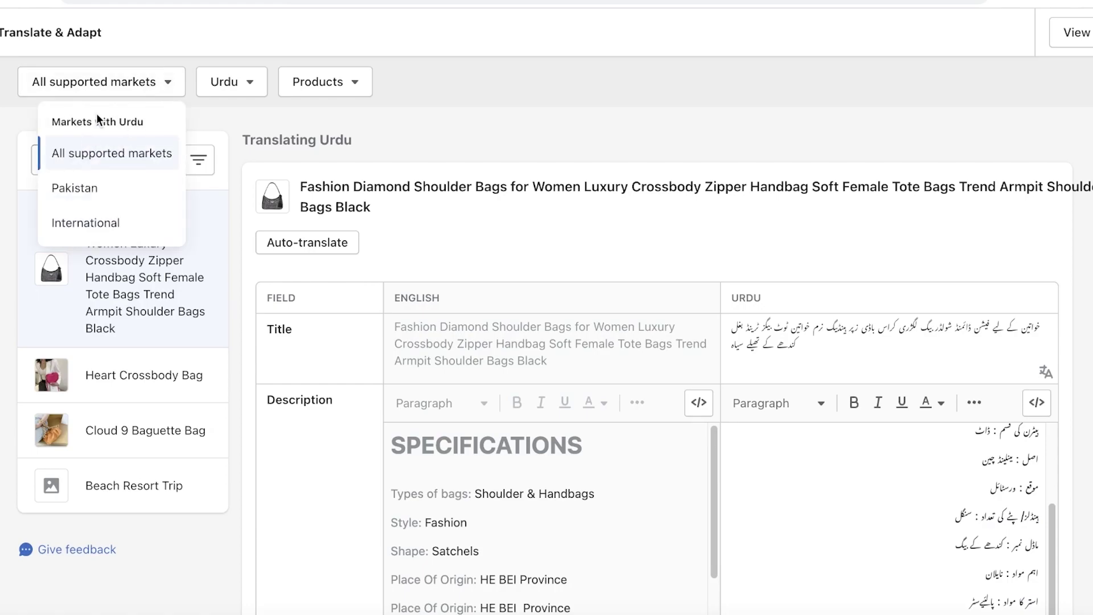
pyautogui.moveTo(105, 121); pyautogui.dragTo(155, 119)
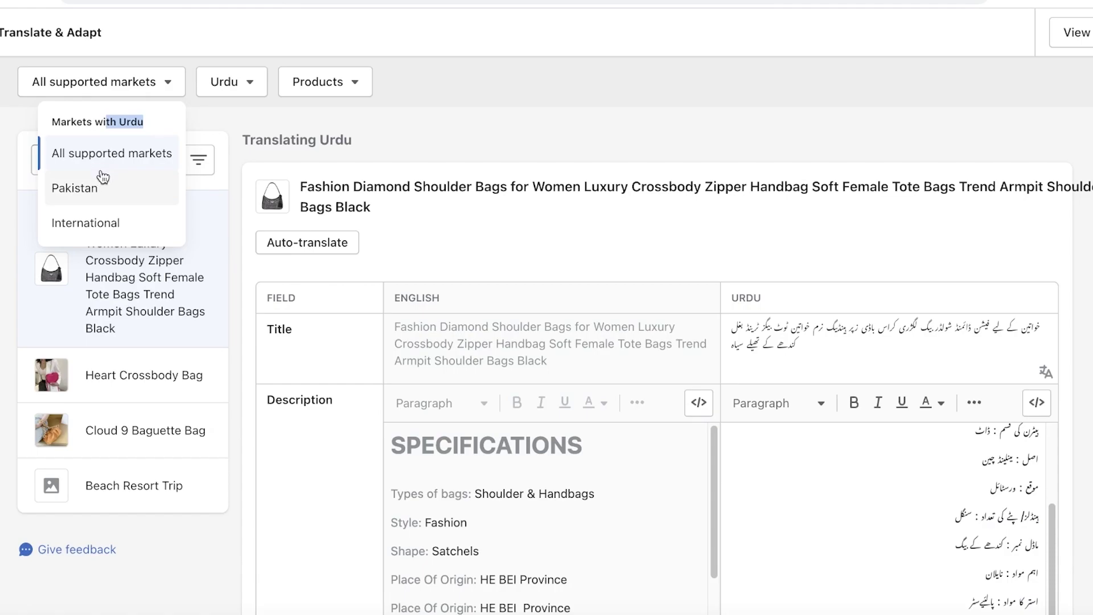
pyautogui.click(88, 187)
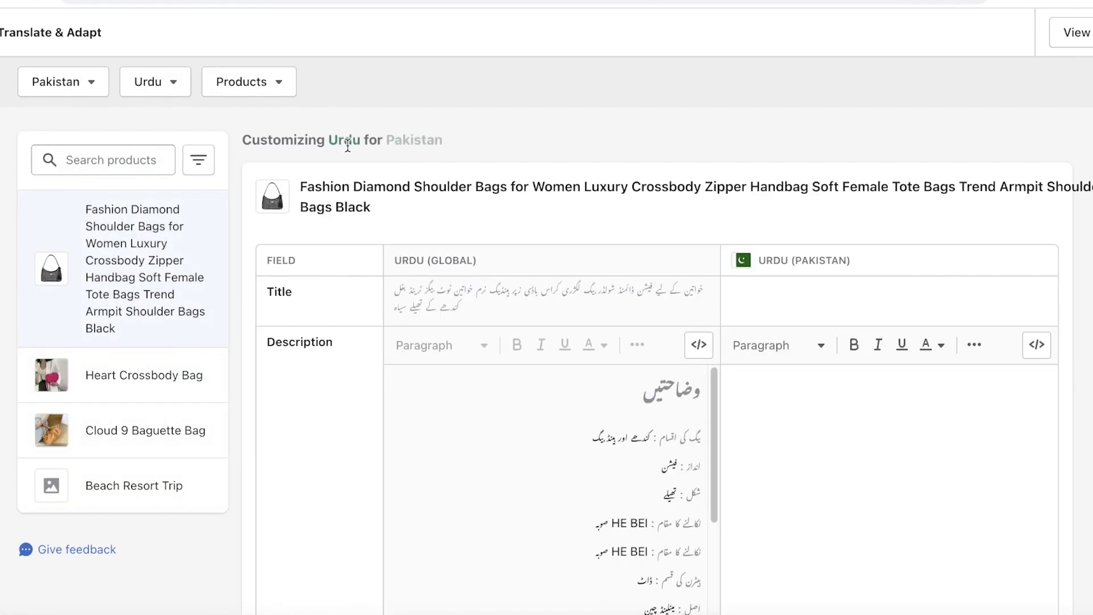
pyautogui.click(786, 288)
pyautogui.scroll(-1, 859, 279)
pyautogui.scroll(-5, 855, 264)
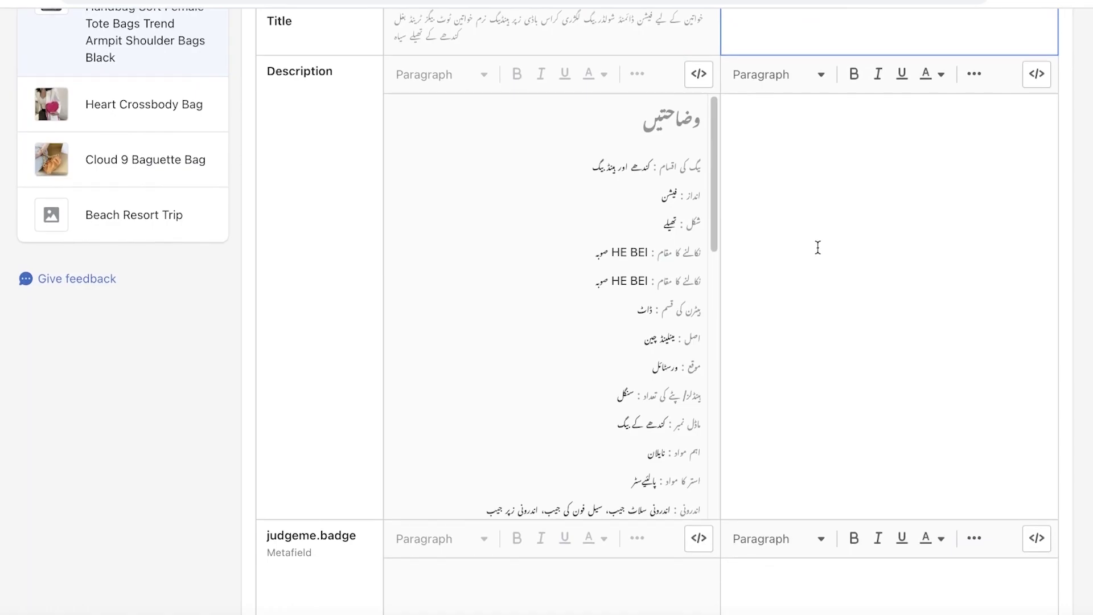
pyautogui.scroll(5, 820, 245)
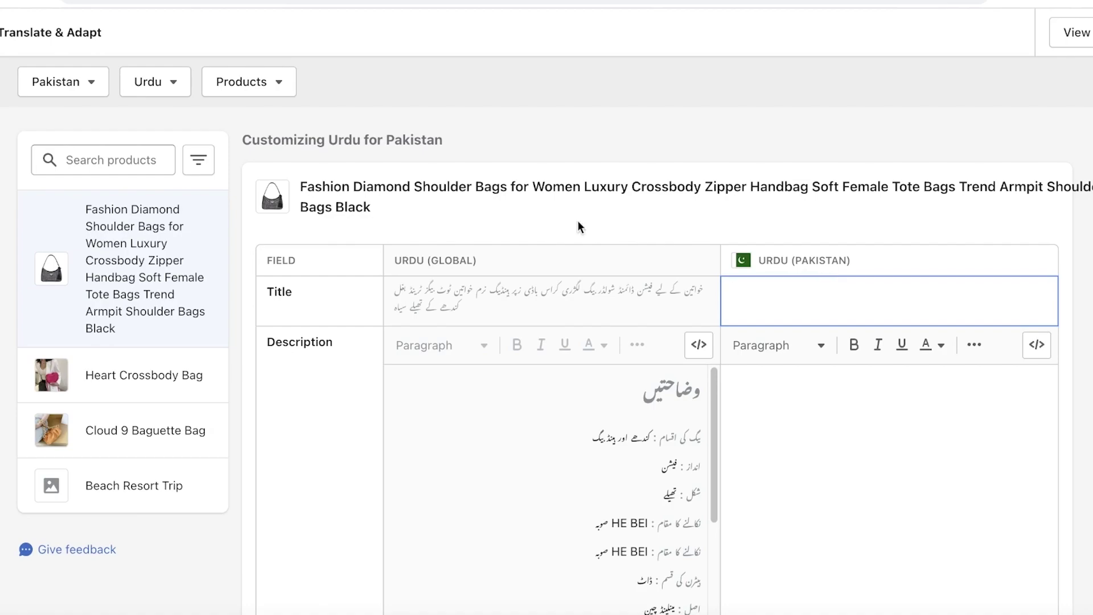
# Return to the localized content overview, reopen the product translations for all supported markets, and review the shoulder bag's Urdu fields.
pyautogui.click(45, 82)
pyautogui.click(44, 119)
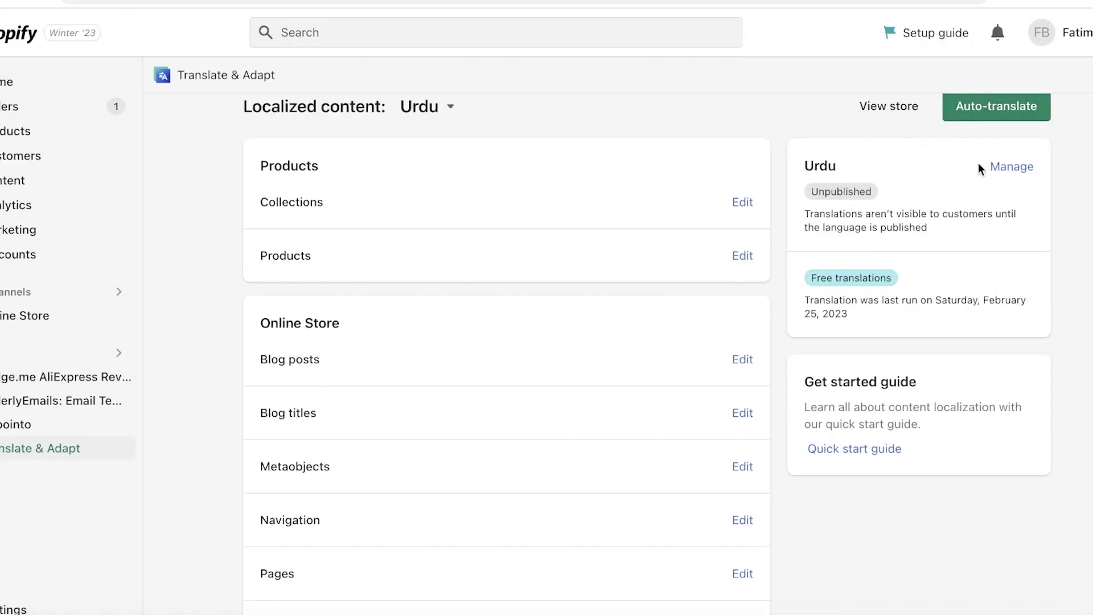
pyautogui.click(740, 256)
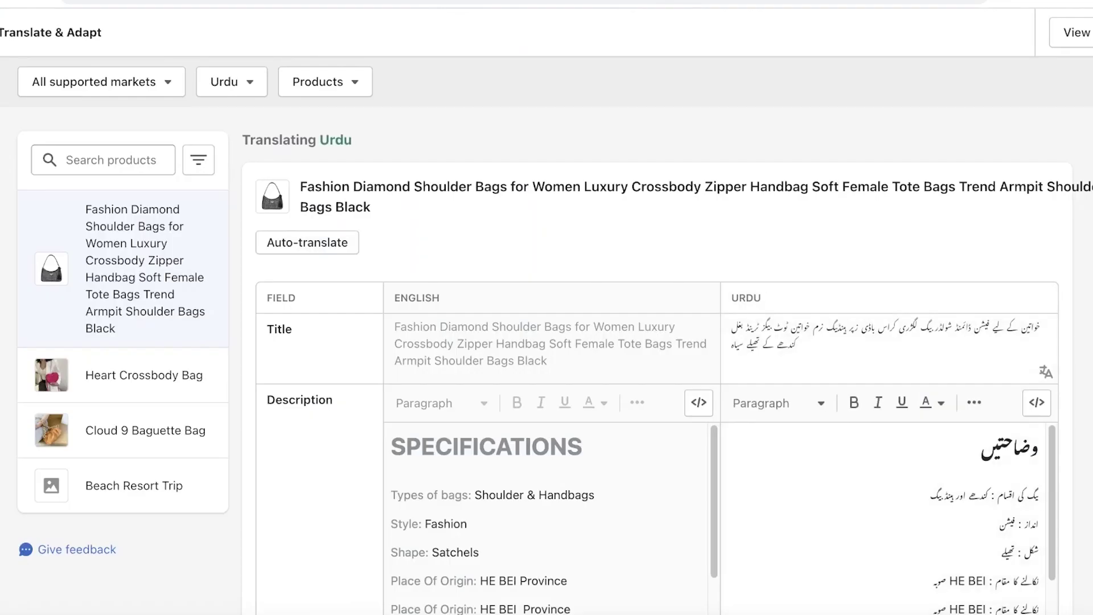
pyautogui.scroll(-15, 807, 216)
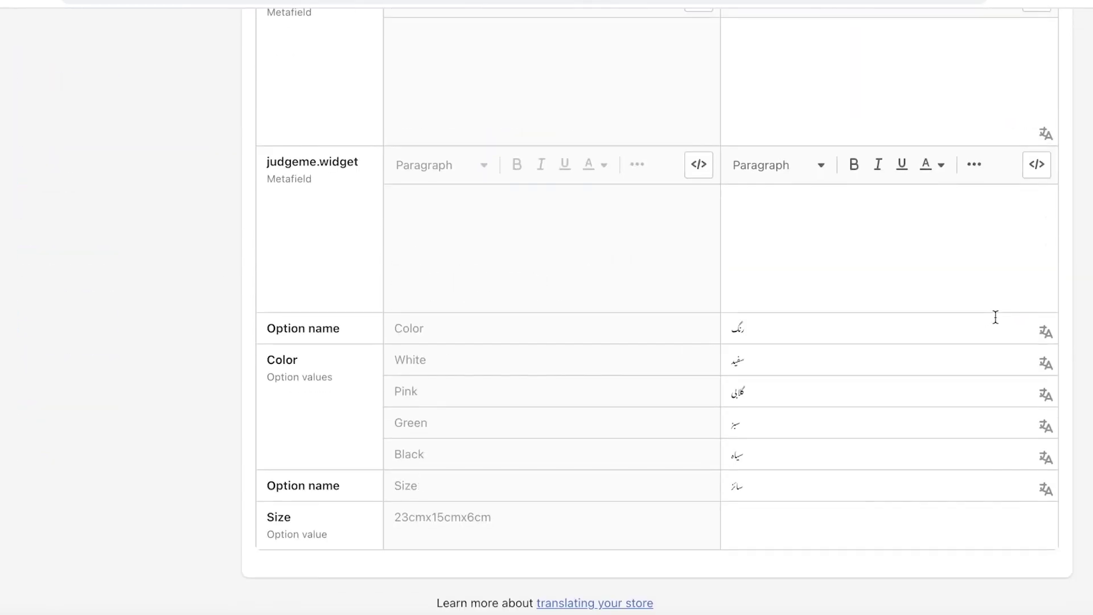
pyautogui.scroll(15, 993, 314)
# View the online store and look over its home page and Collection page.
pyautogui.click(1078, 38)
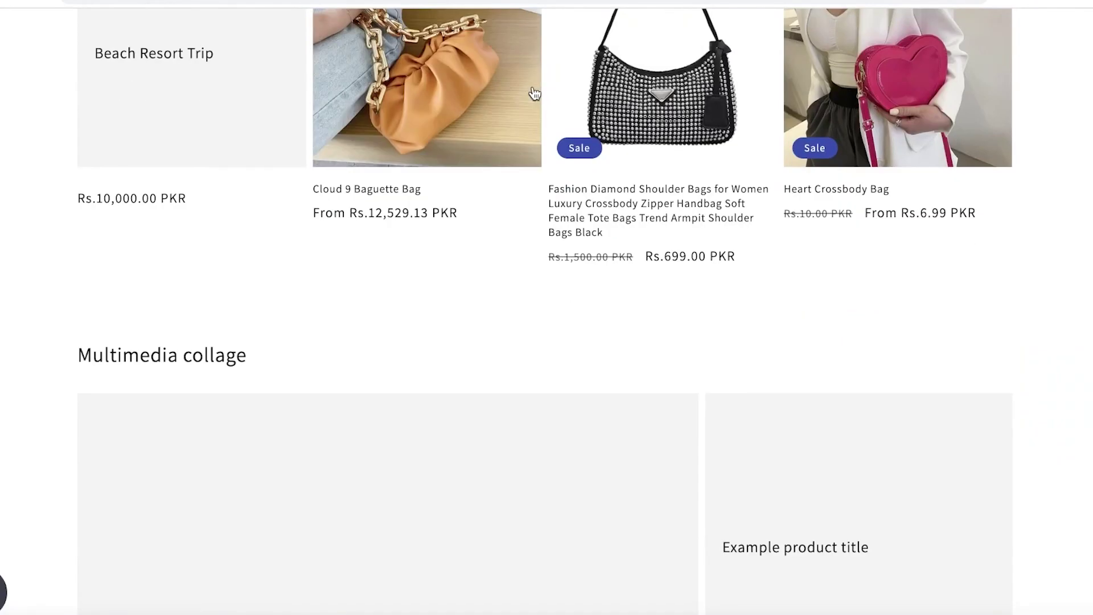
pyautogui.scroll(10, 776, 224)
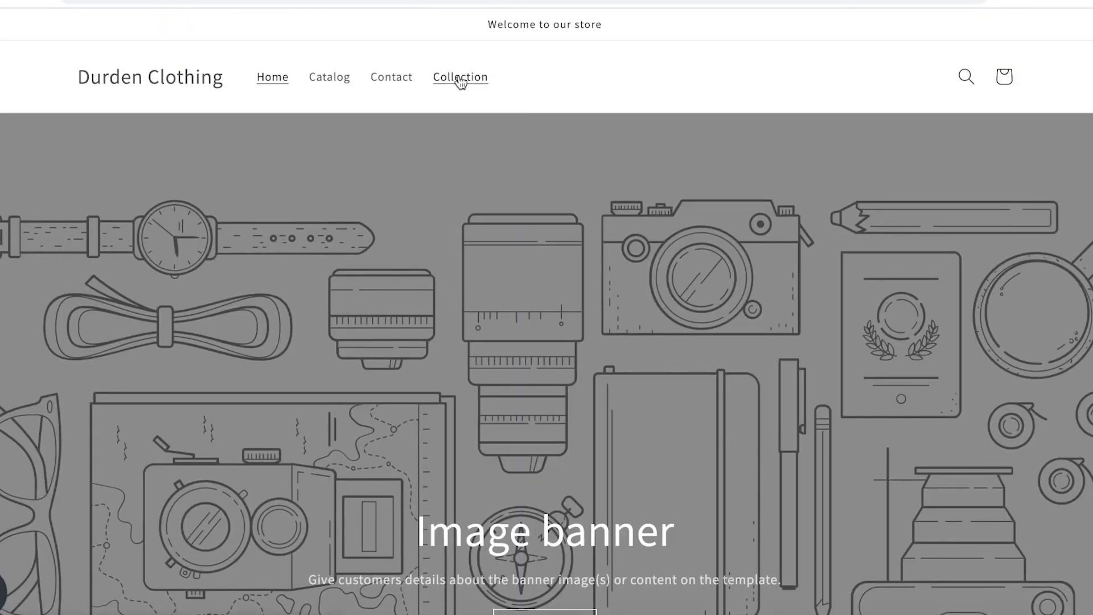
pyautogui.click(461, 81)
pyautogui.scroll(-3, 383, 117)
pyautogui.scroll(3, 383, 104)
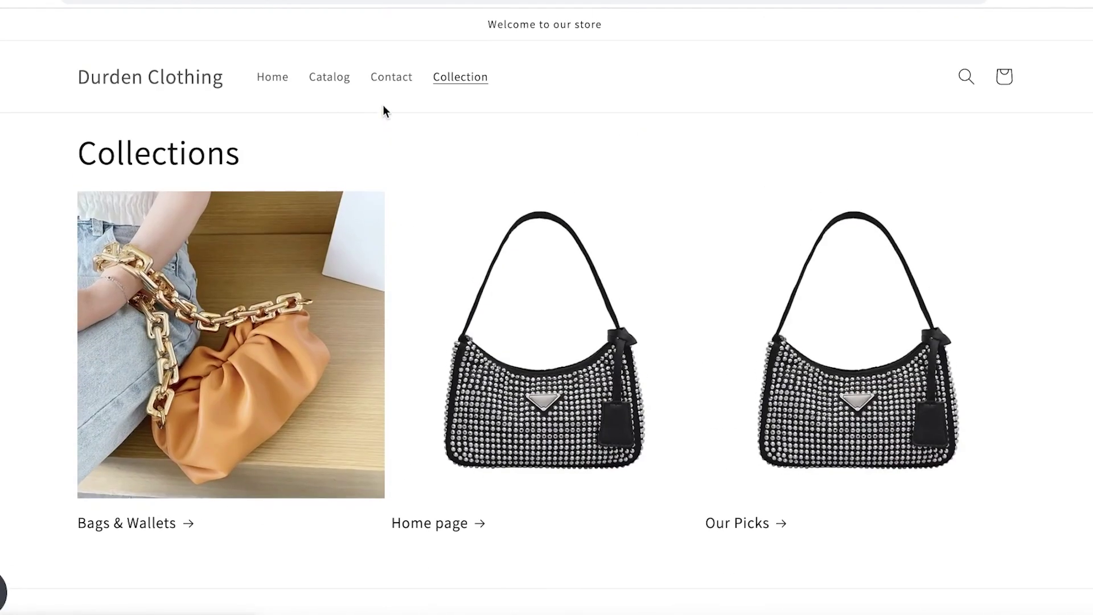
# Browse the store's Catalog and examine the Fashion Diamond Shoulder Bags product page for the language of its content.
pyautogui.click(345, 76)
pyautogui.scroll(-5, 582, 276)
pyautogui.scroll(-3, 586, 272)
pyautogui.scroll(4, 589, 268)
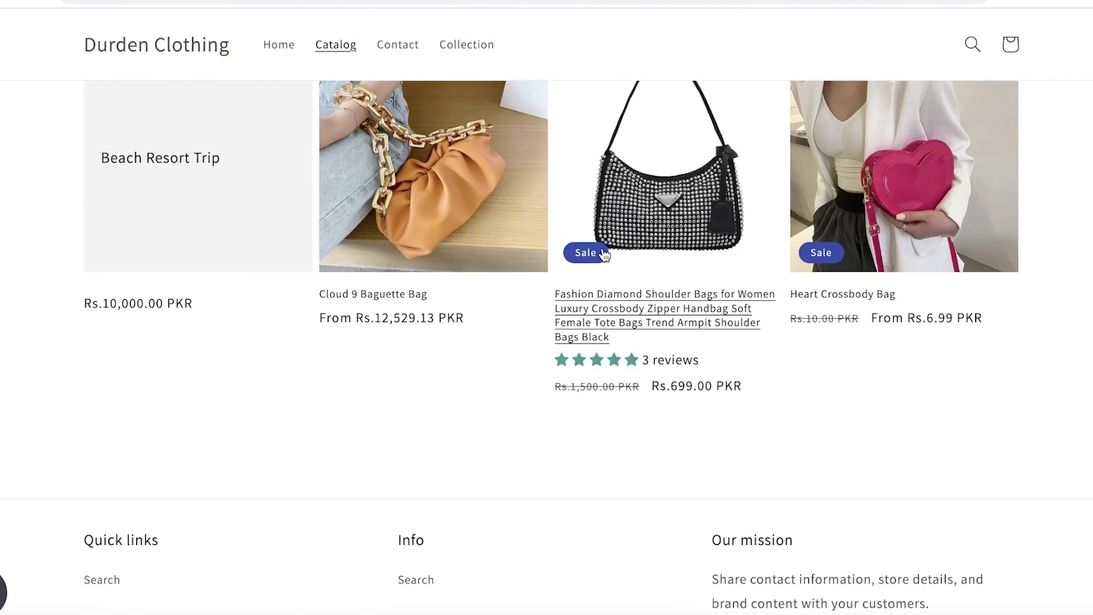
pyautogui.click(630, 196)
pyautogui.scroll(-8, 828, 225)
pyautogui.scroll(-10, 863, 208)
pyautogui.scroll(15, 853, 166)
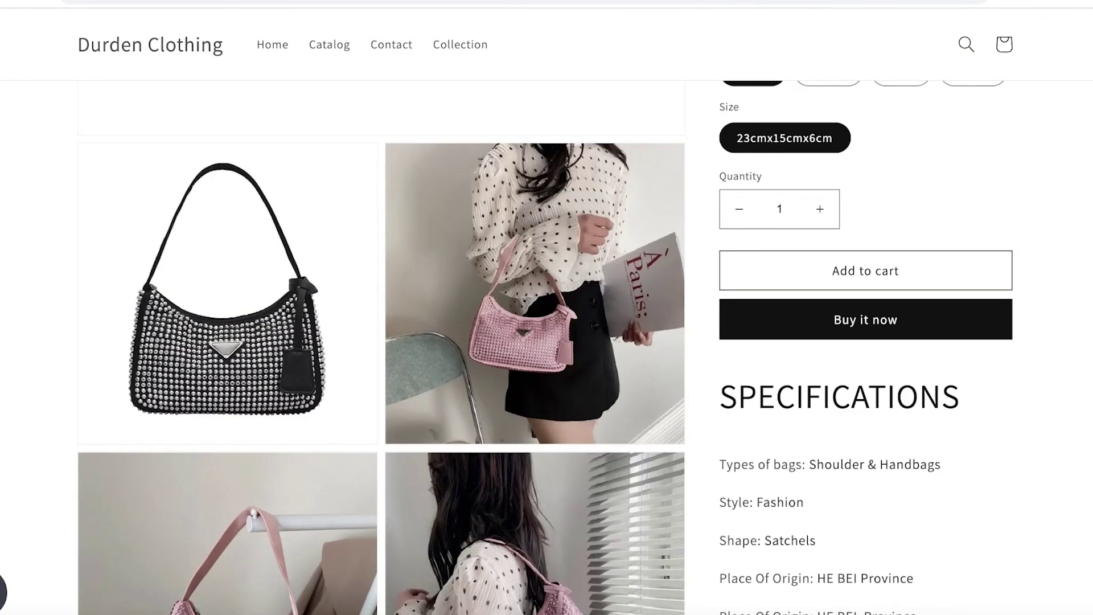
pyautogui.click(1019, 2)
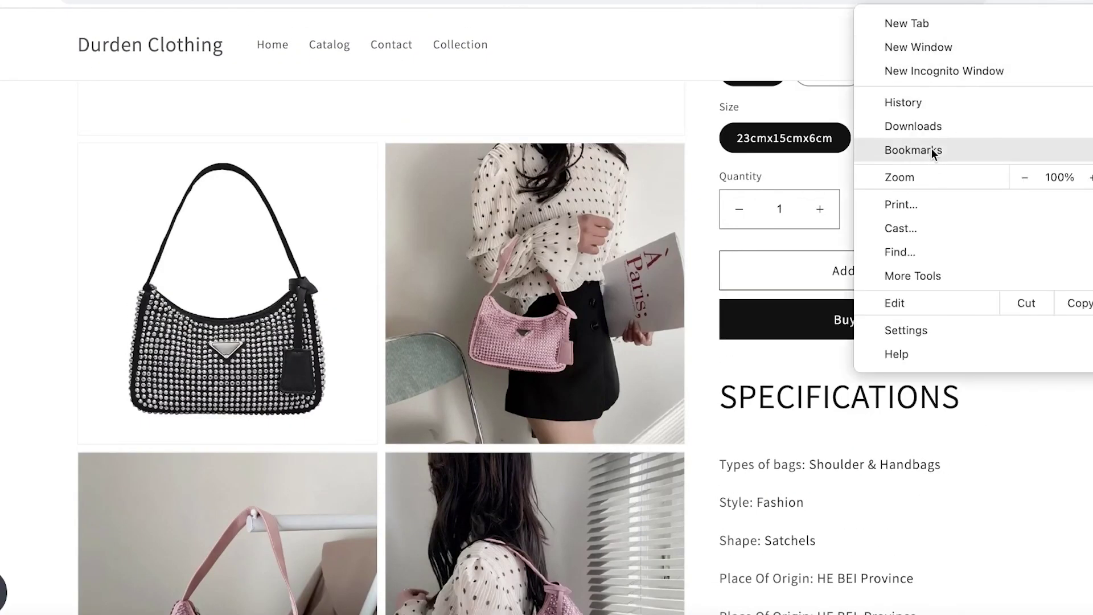
pyautogui.click(934, 497)
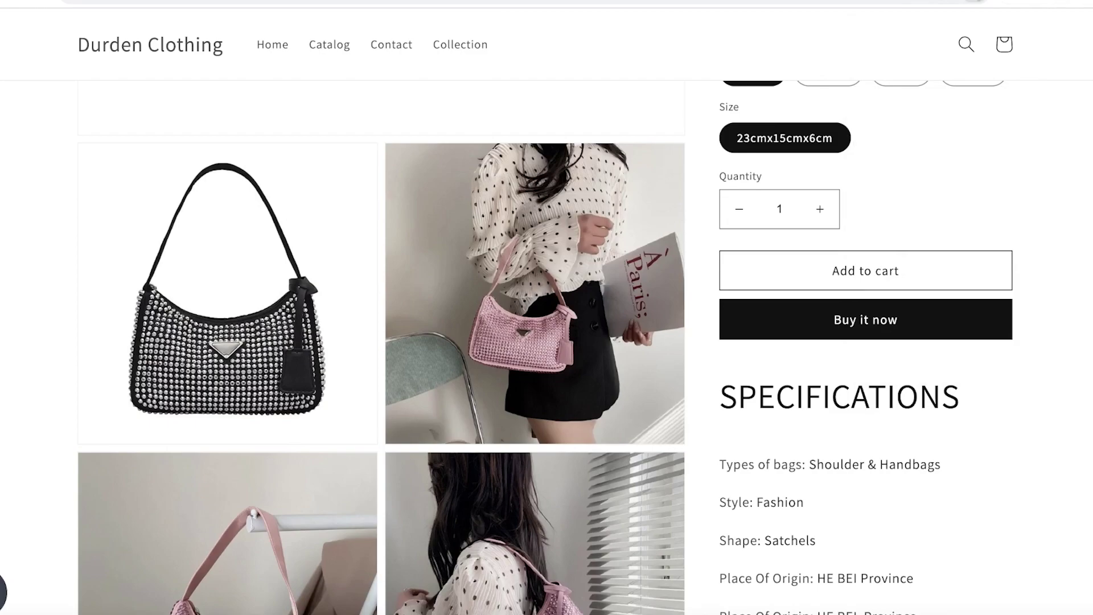
pyautogui.scroll(8, 945, 35)
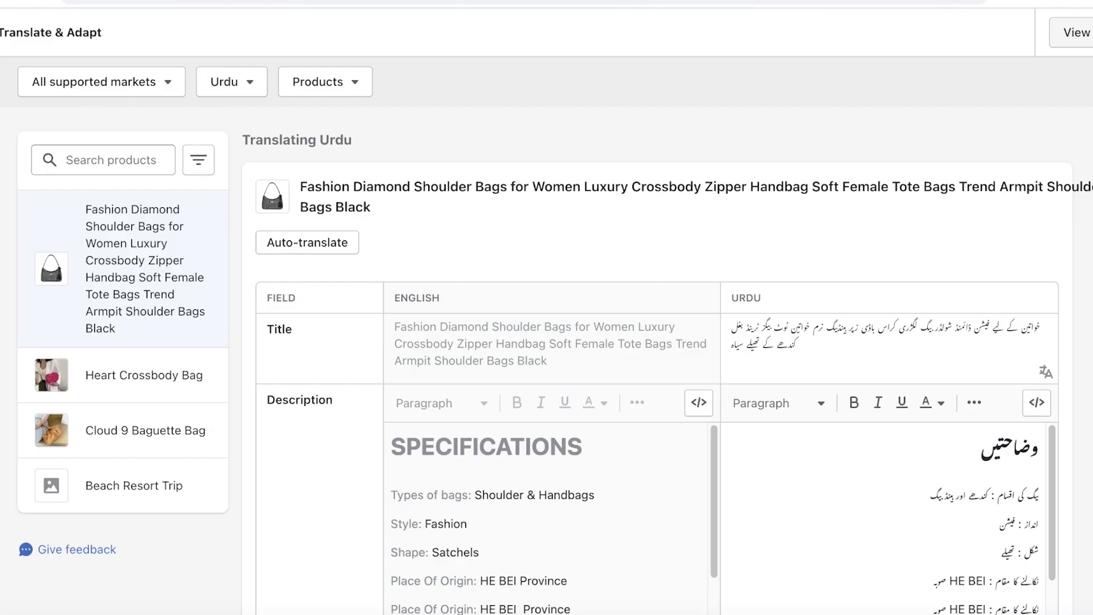
# Review the shoulder bag's English and Urdu fields in Translate & Adapt and switch the market to Pakistan.
pyautogui.scroll(-15, 473, 176)
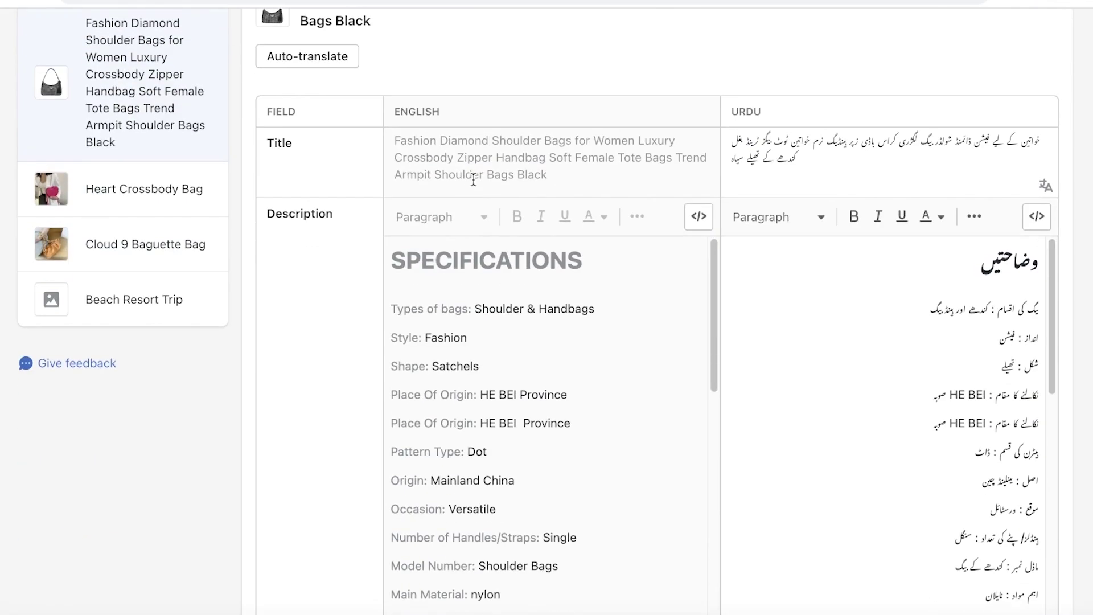
pyautogui.scroll(13, 481, 179)
pyautogui.scroll(-15, 483, 181)
pyautogui.scroll(18, 481, 183)
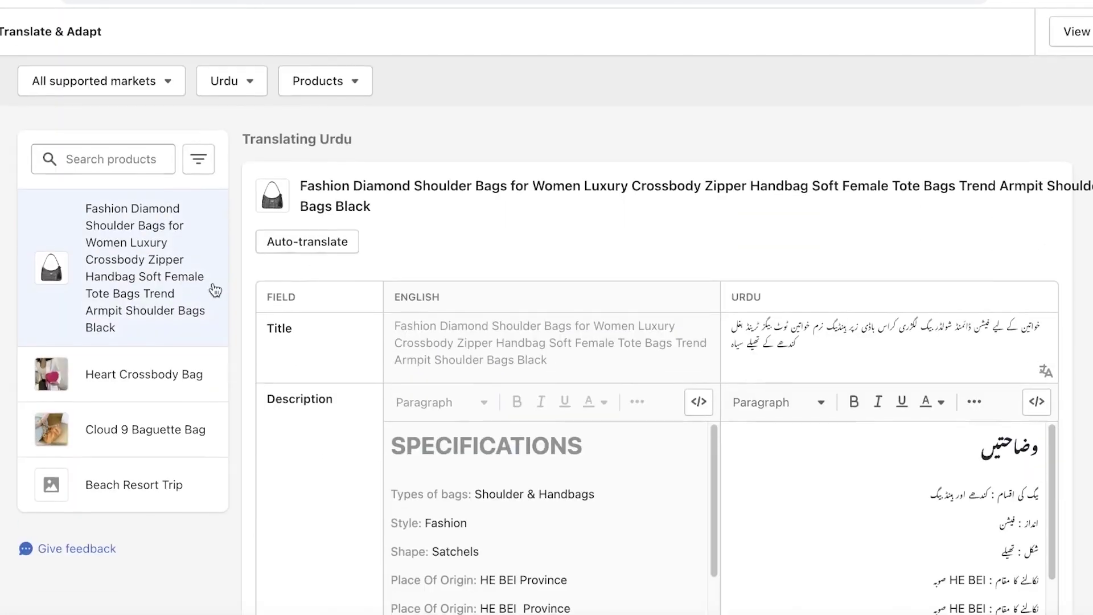
pyautogui.click(142, 78)
pyautogui.click(85, 219)
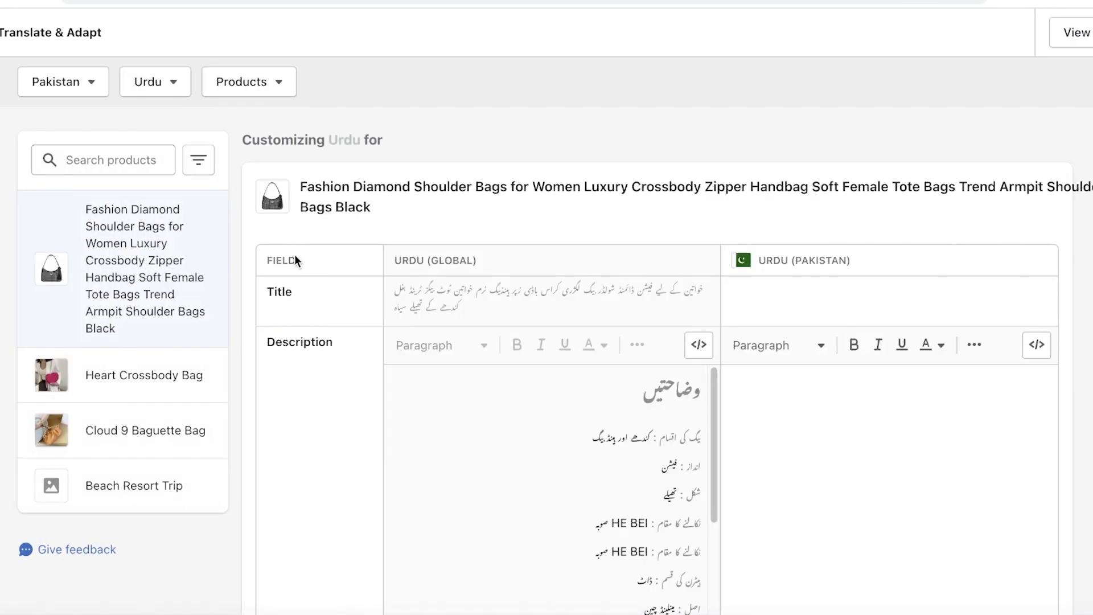
# Copy the global Urdu title into the product's Urdu (Pakistan) title and save the translation.
pyautogui.tripleClick(452, 289)
pyautogui.rightClick(453, 282)
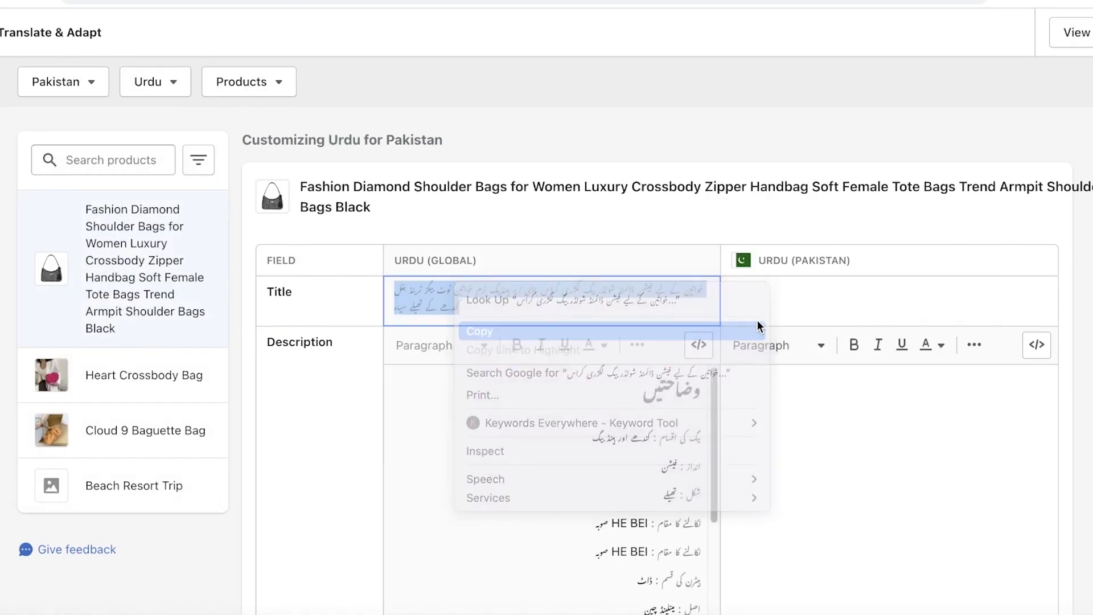
pyautogui.click(484, 327)
pyautogui.rightClick(792, 289)
pyautogui.click(818, 414)
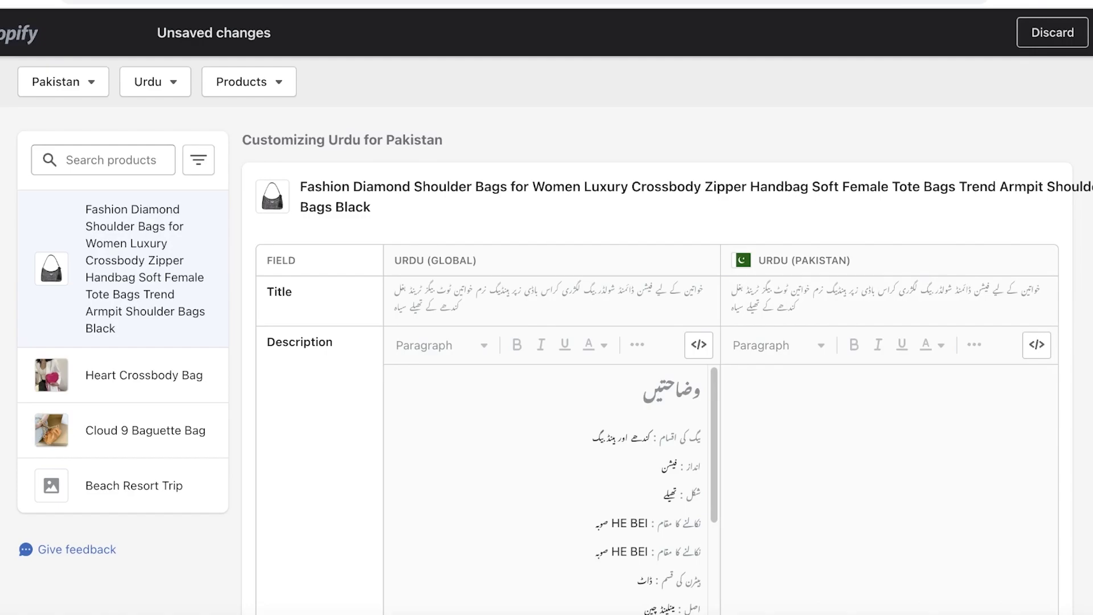
pyautogui.press('super+s')
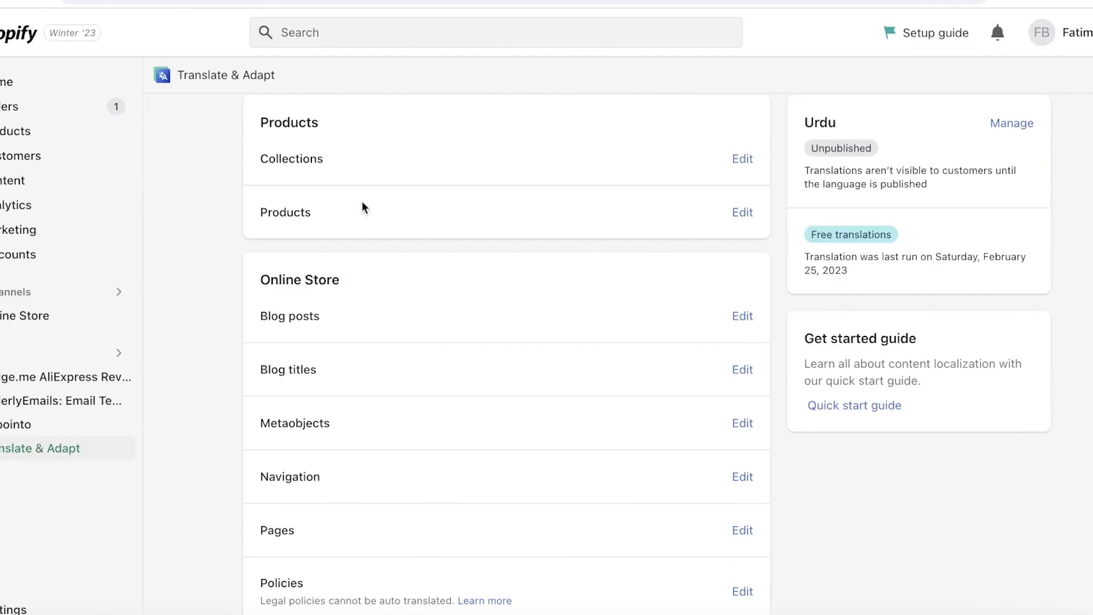
# View the store from the localized content page, check the Fashion Diamond Shoulder Bags product page, and close it.
pyautogui.click(881, 125)
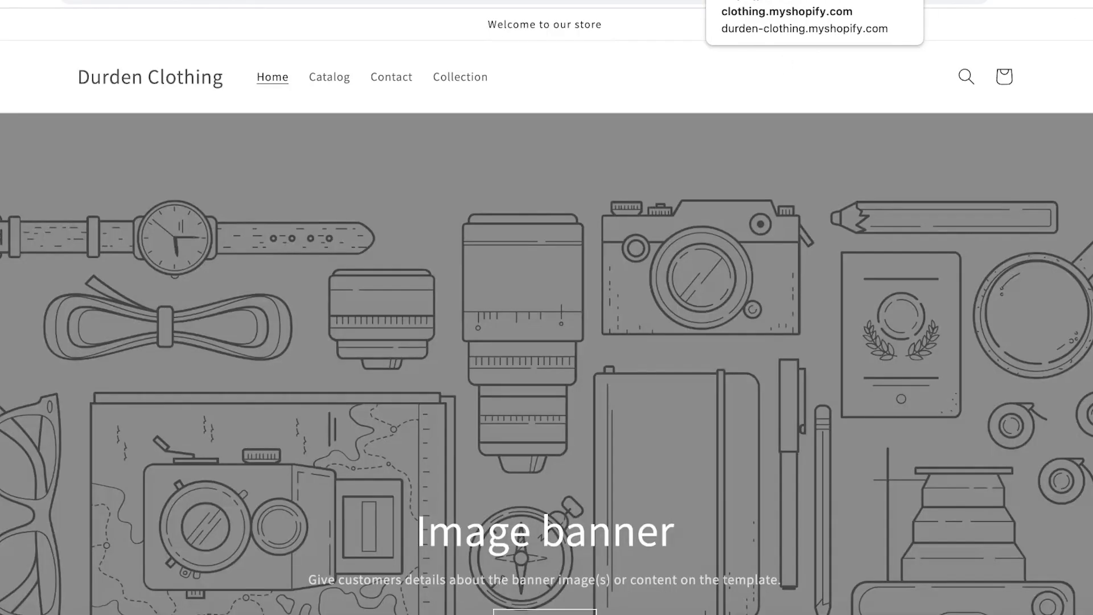
pyautogui.scroll(-10, 797, 239)
pyautogui.click(687, 243)
pyautogui.scroll(-5, 864, 239)
pyautogui.scroll(4, 968, 199)
pyautogui.click(900, 0)
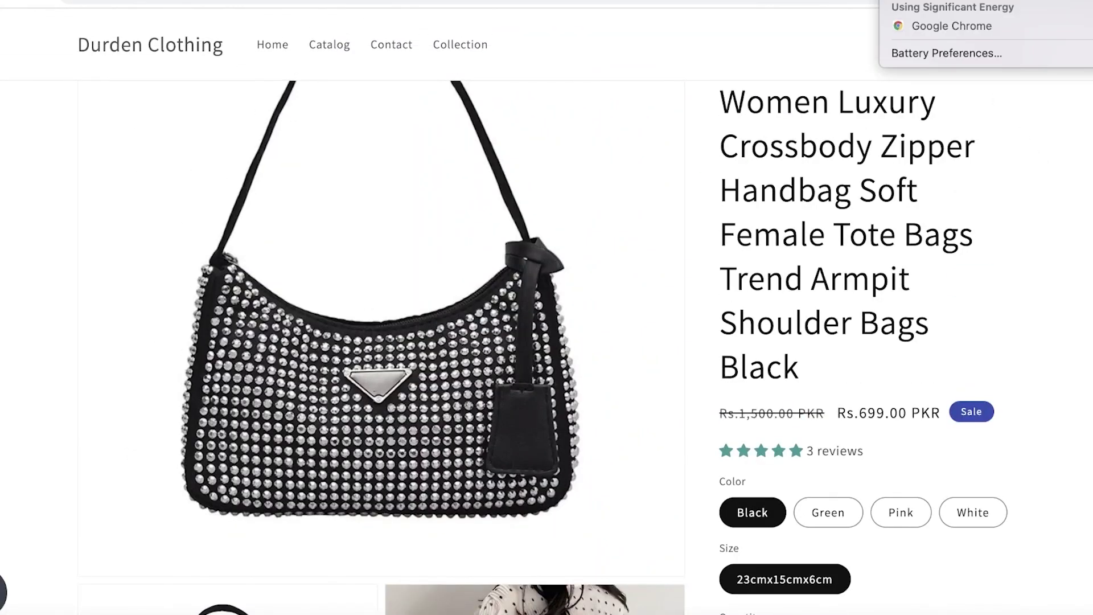
pyautogui.press('Escape')
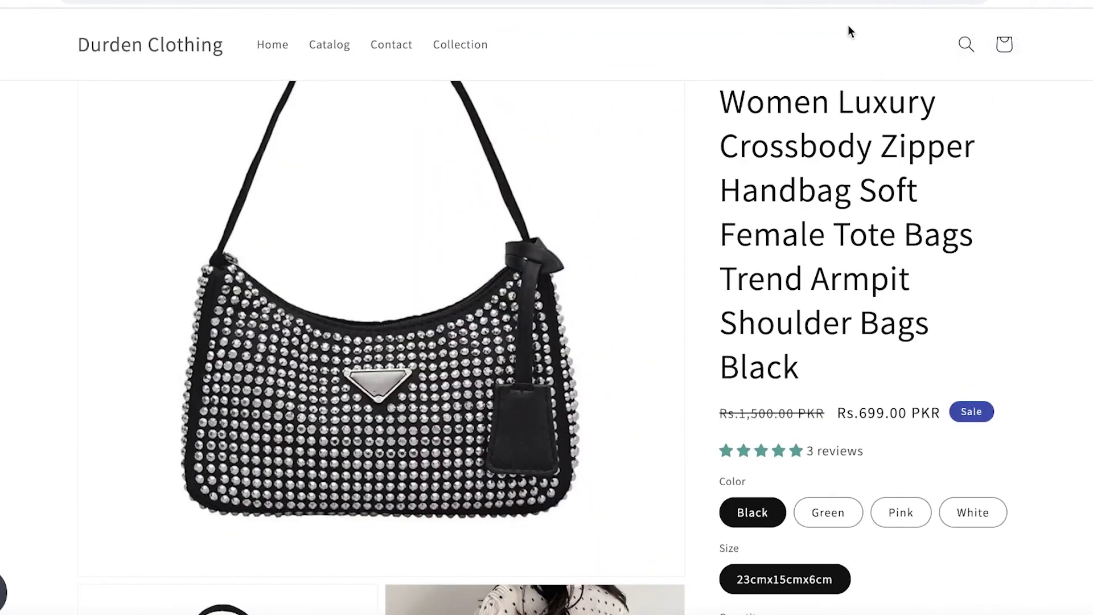
pyautogui.scroll(3, 547, 307)
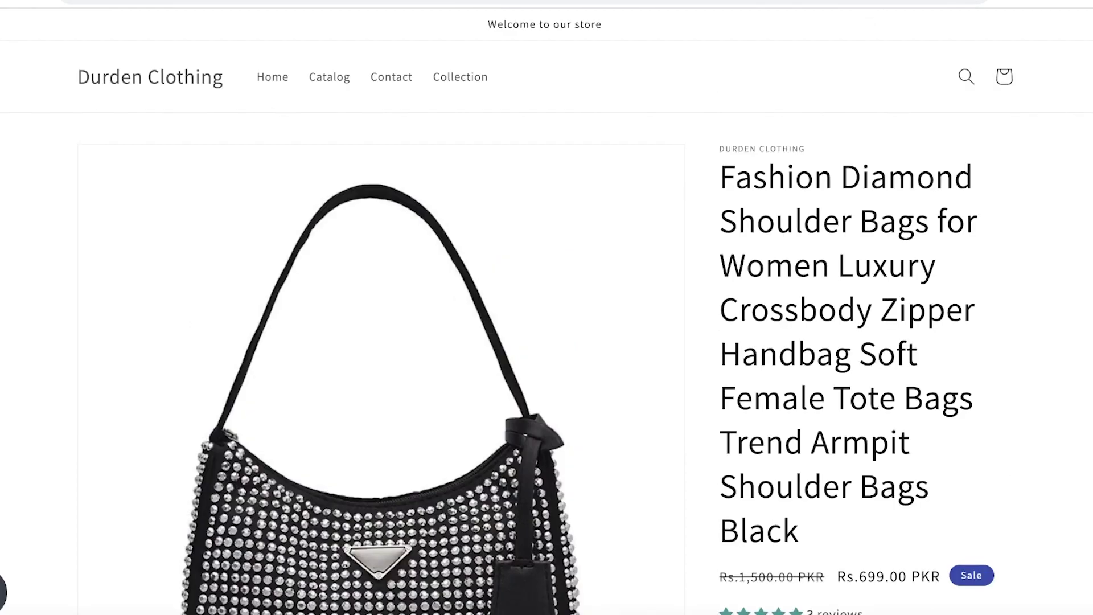
pyautogui.hotkey('ctrl', 'w')
# Open the store language settings for managing Urdu and publish the Urdu language.
pyautogui.scroll(-2, 931, 194)
pyautogui.scroll(2, 776, 168)
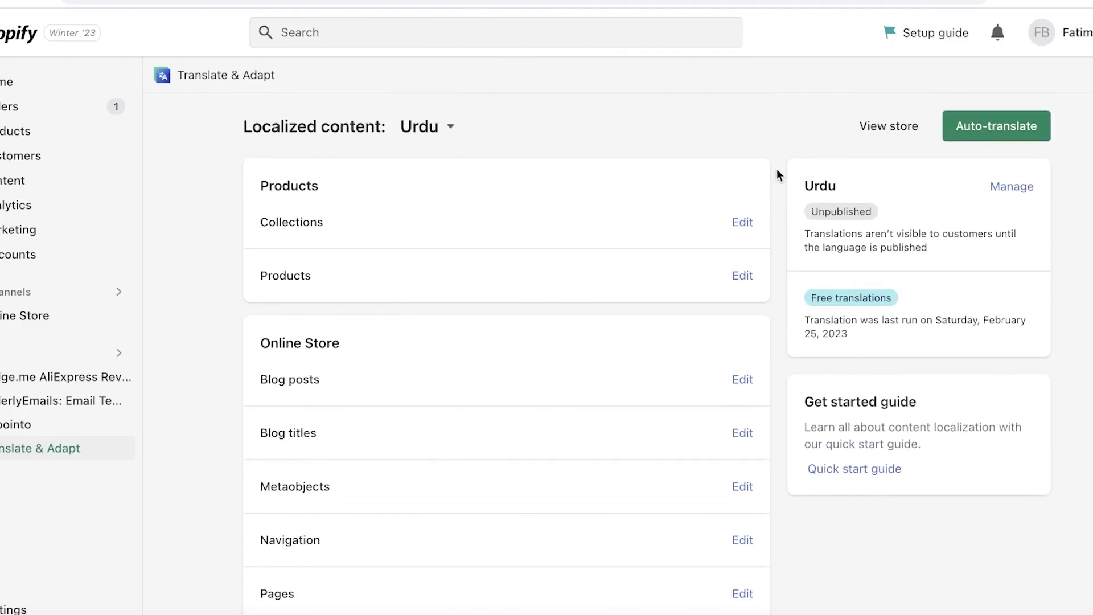
pyautogui.click(997, 187)
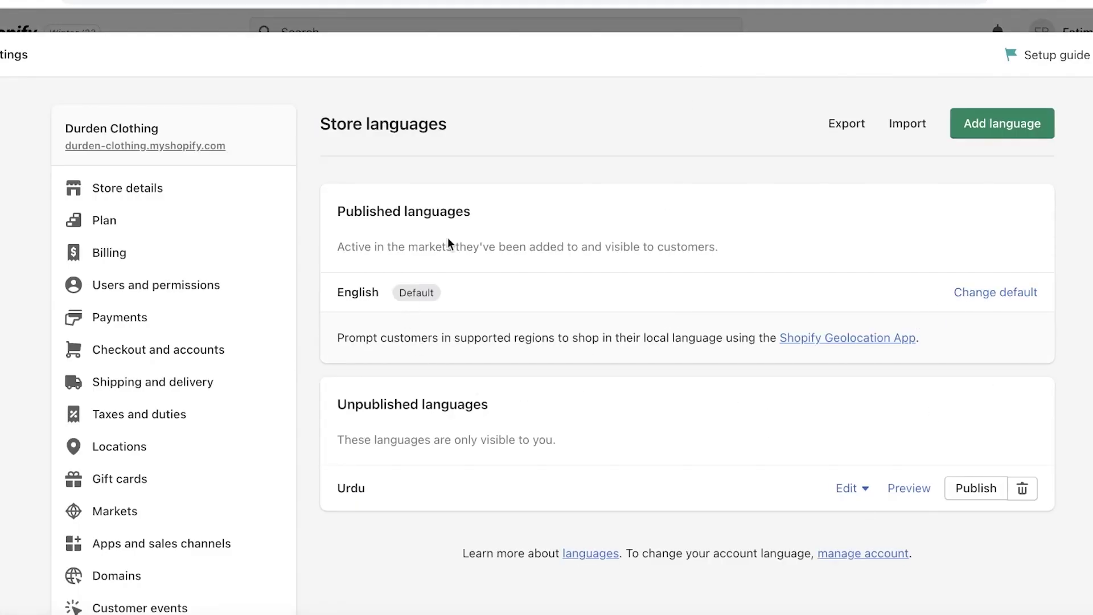
pyautogui.click(1086, 59)
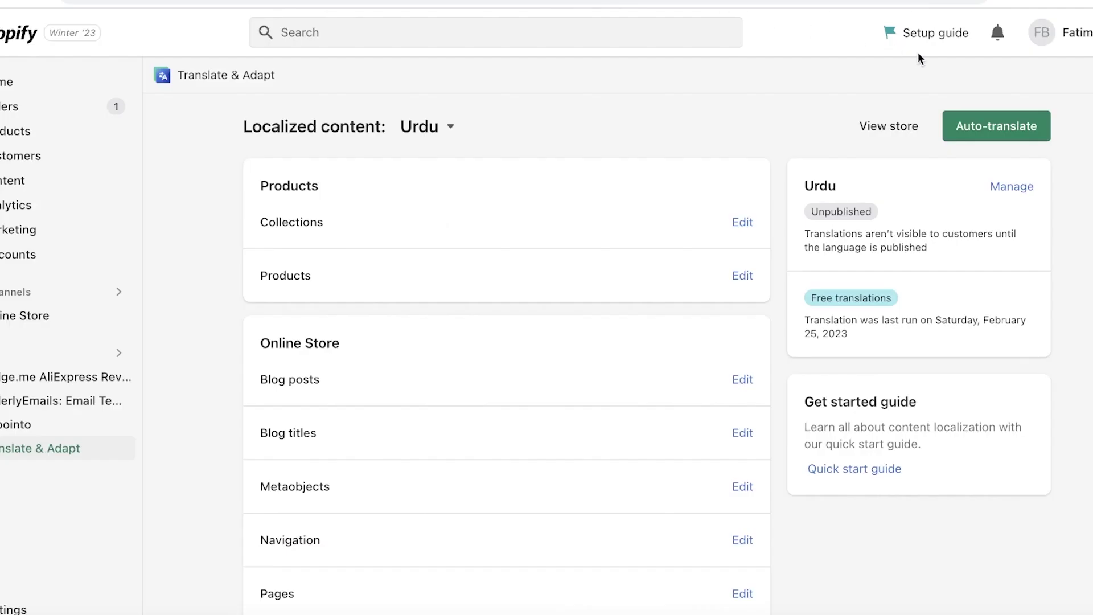
pyautogui.scroll(-1, 676, 185)
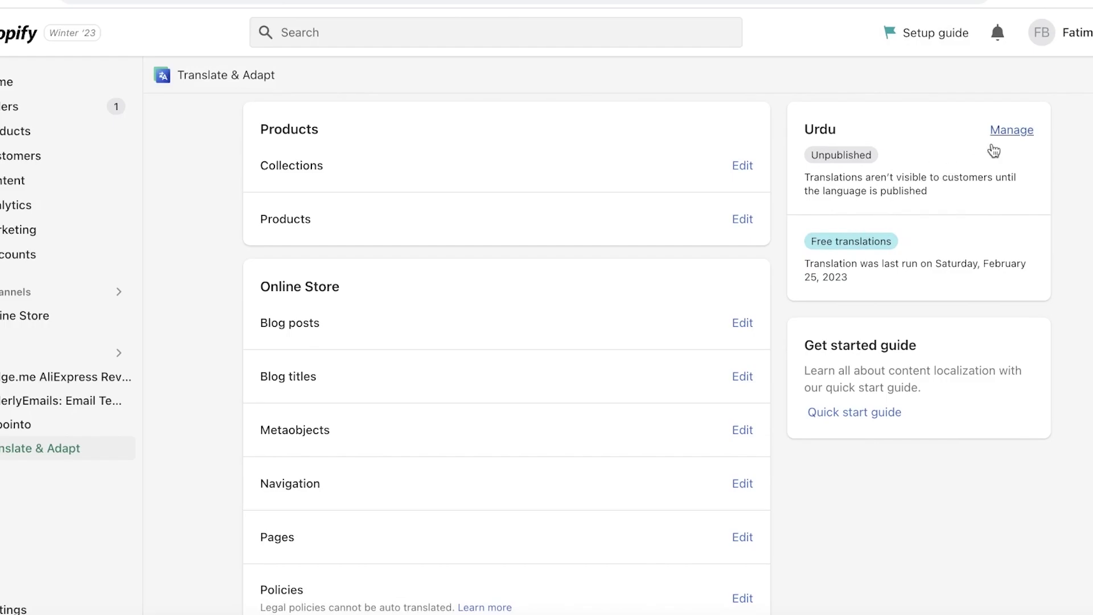
pyautogui.click(1011, 131)
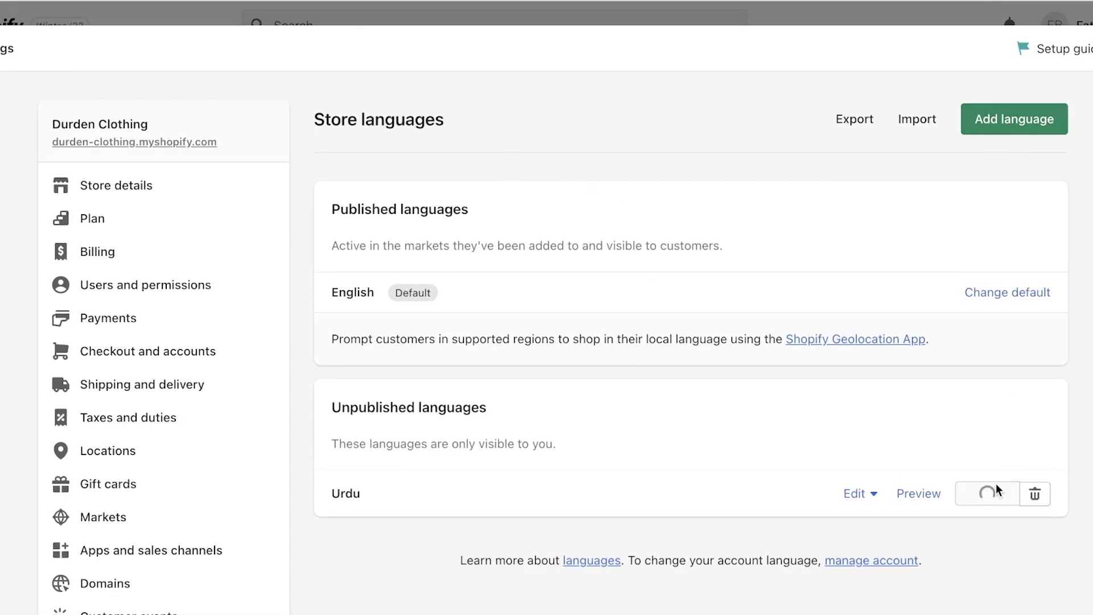
# Preview the store in Urdu and open the Fashion Diamond Shoulder Bags product page.
pyautogui.click(930, 431)
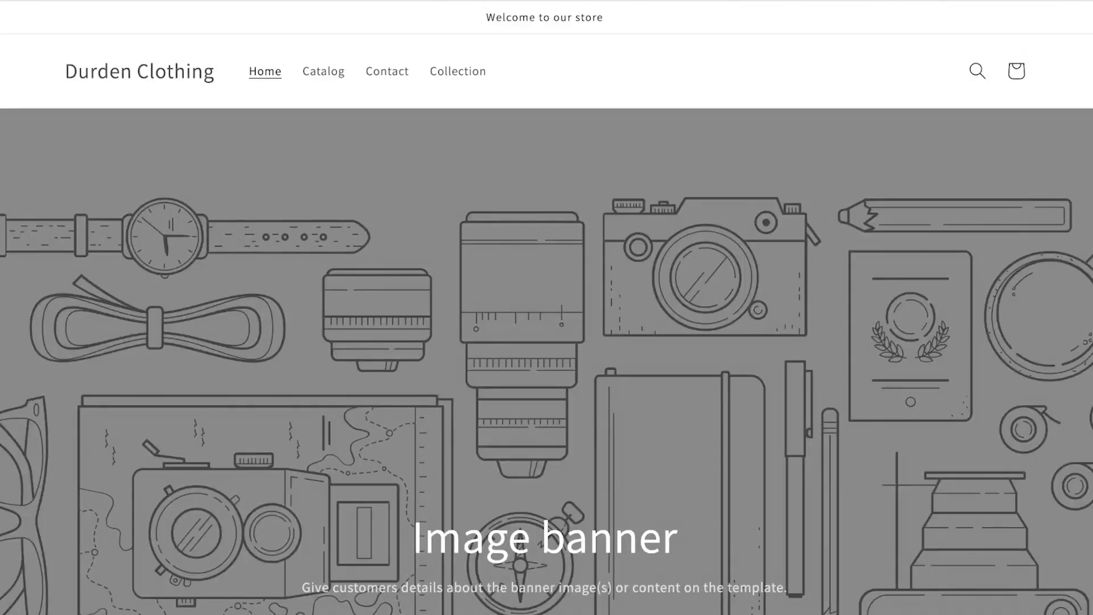
pyautogui.scroll(-10, 638, 171)
pyautogui.scroll(4, 643, 228)
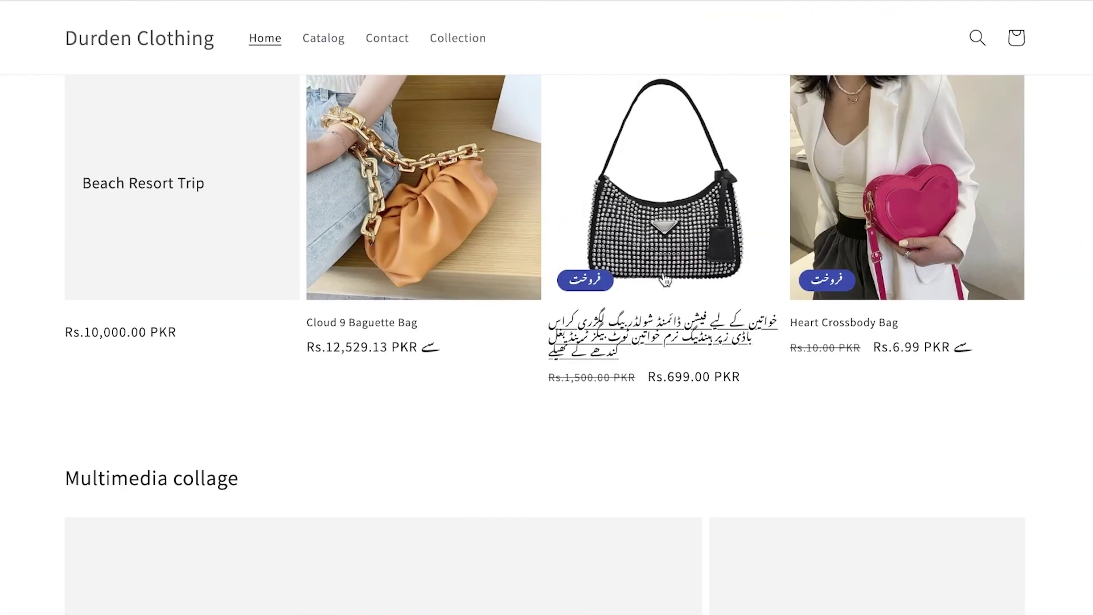
pyautogui.click(693, 321)
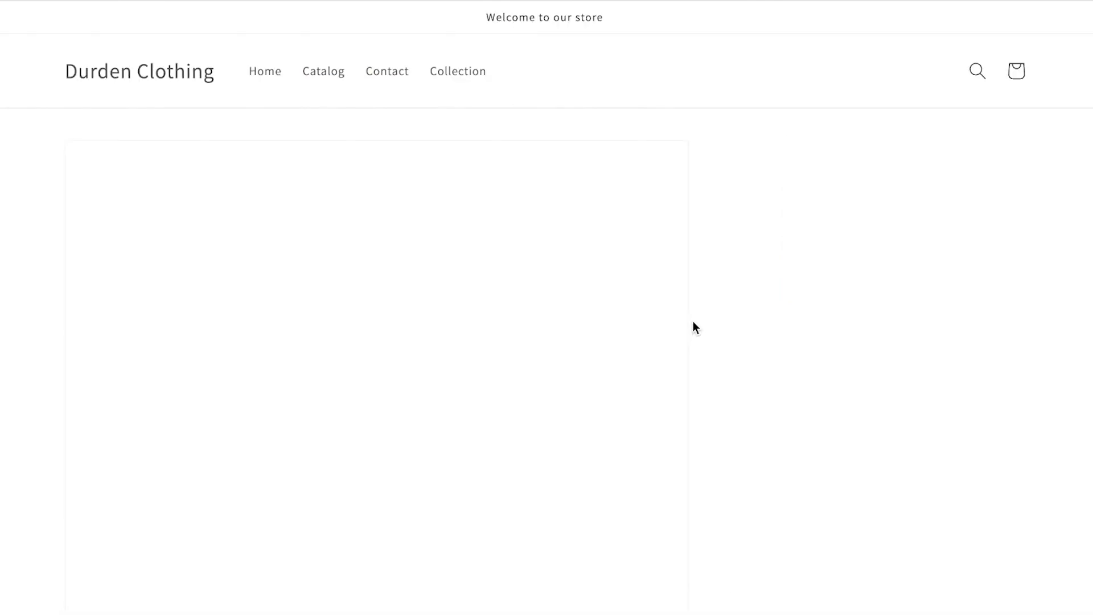
pyautogui.scroll(-5, 708, 236)
pyautogui.click(798, 224)
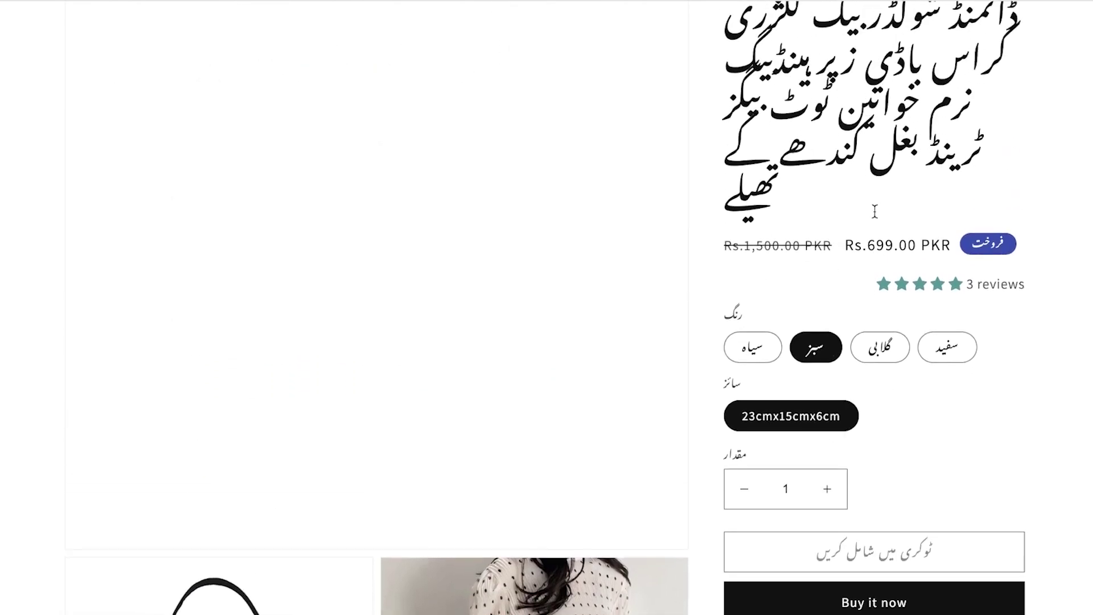
pyautogui.click(888, 422)
# Read through the product page's Urdu title, options and description down to the customer reviews.
pyautogui.scroll(-15, 981, 397)
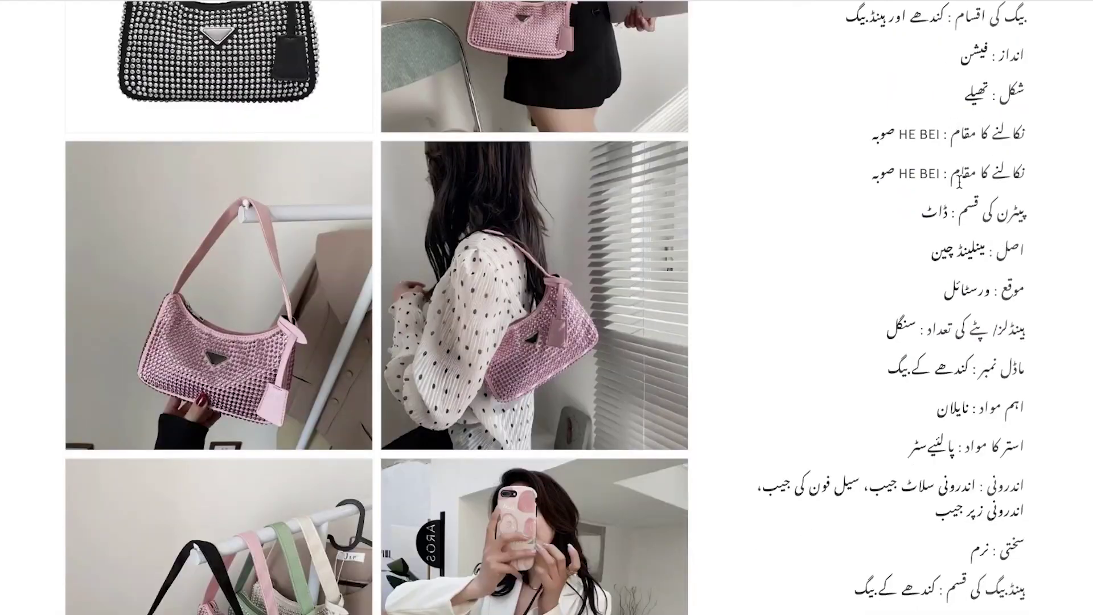
pyautogui.scroll(10, 962, 213)
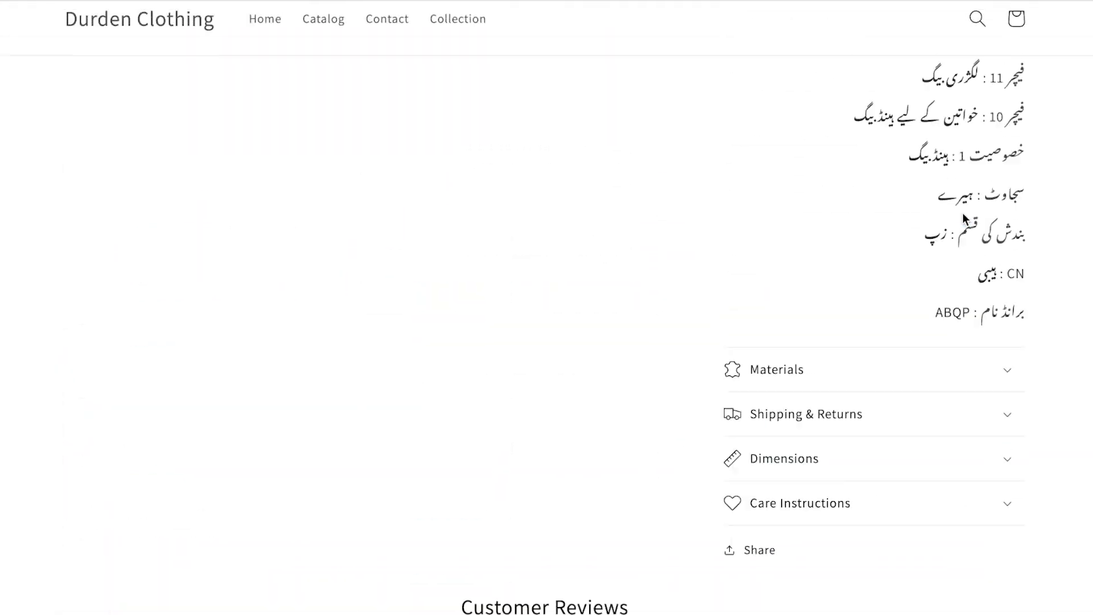
pyautogui.scroll(-15, 969, 229)
pyautogui.scroll(12, 966, 230)
pyautogui.scroll(5, 966, 230)
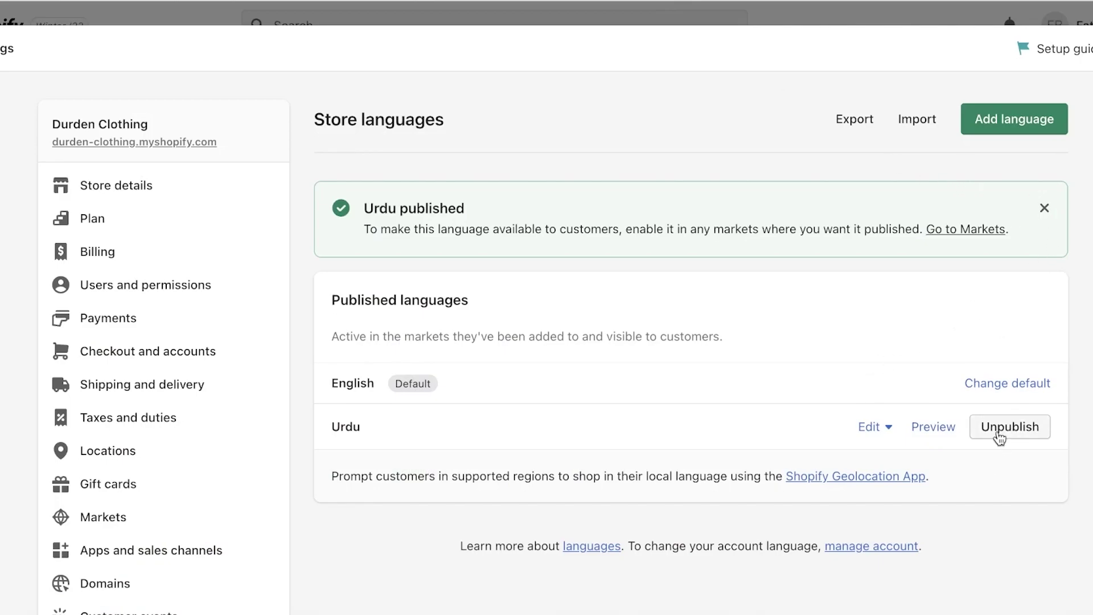
# Unpublish Urdu from the store languages and open the language choices for localized content in Translate & Adapt.
pyautogui.click(998, 436)
pyautogui.click(743, 379)
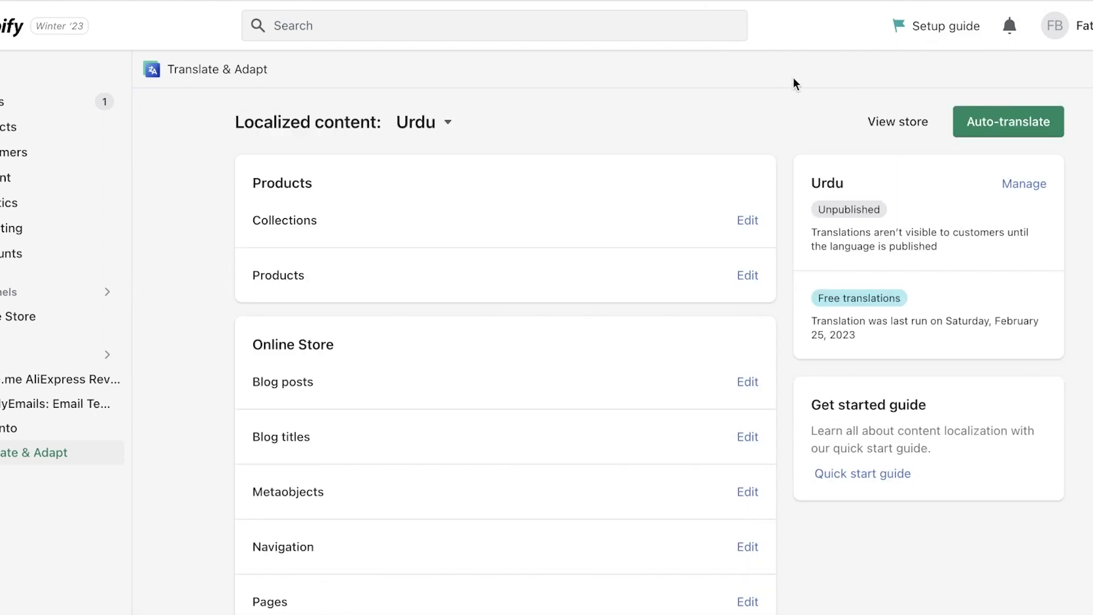
pyautogui.click(449, 122)
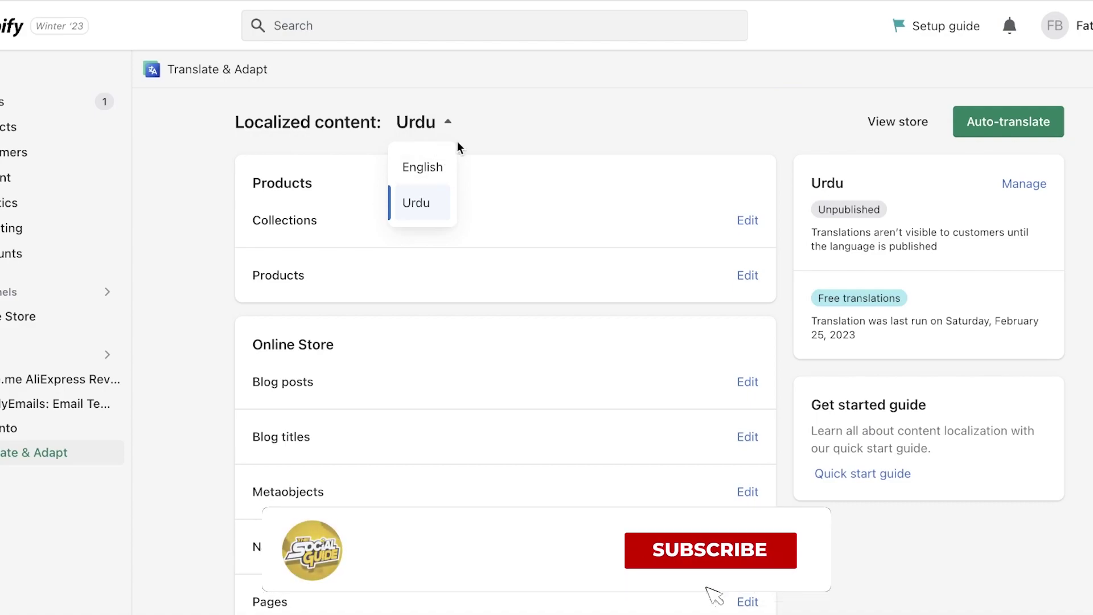